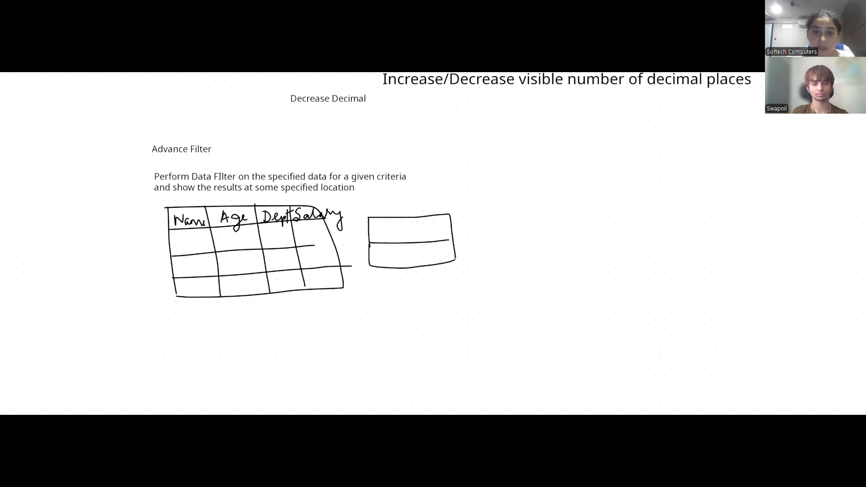
Handwrite "Dept" in the upper cell and "A/c" in the lower cell of the two-row criteria box beside the data table.
drag(384, 224, 380, 234)
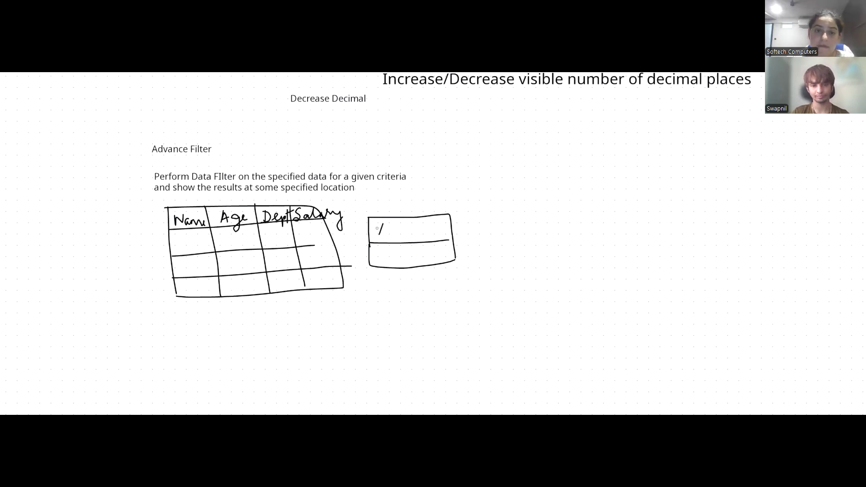
drag(379, 224, 381, 235)
drag(391, 231, 400, 240)
drag(405, 225, 408, 234)
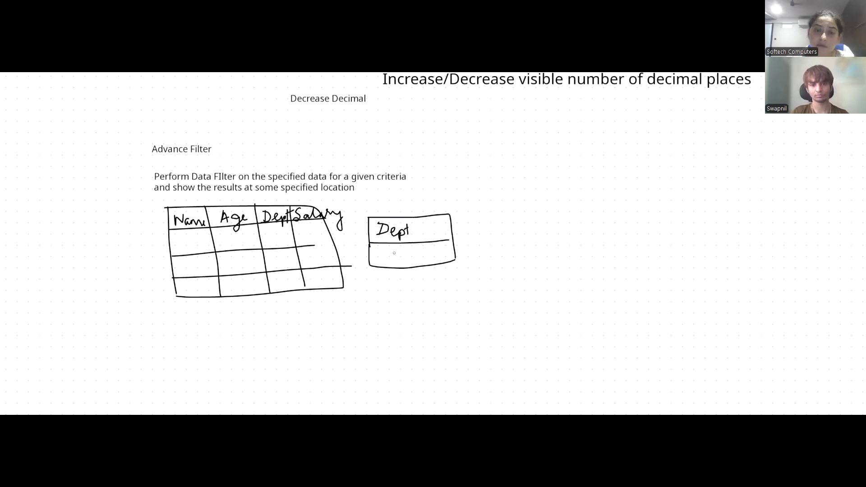
drag(390, 263, 397, 263)
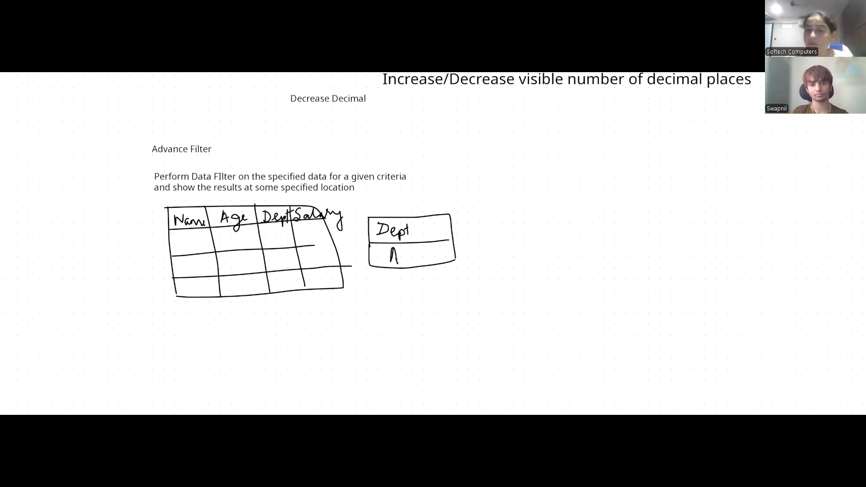
drag(400, 248, 397, 270)
drag(409, 254, 412, 259)
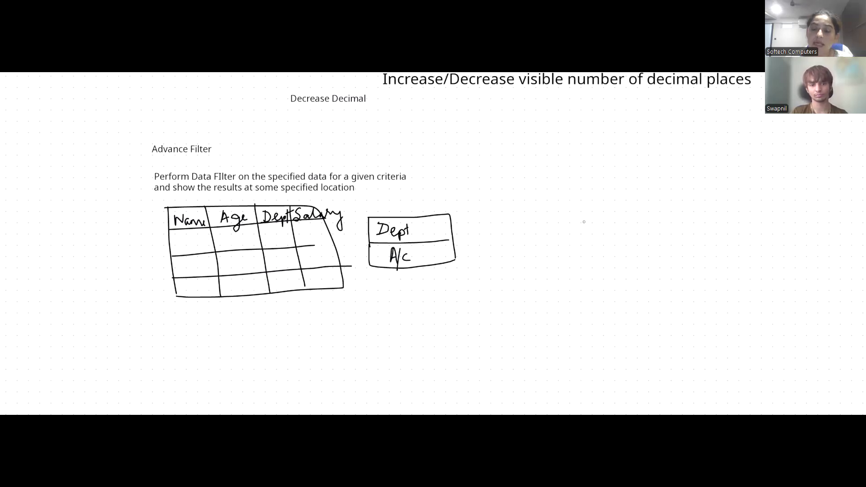
Sketch a small empty output box away from the criteria box and handwrite "Data > Advance" beneath it.
drag(531, 188, 530, 210)
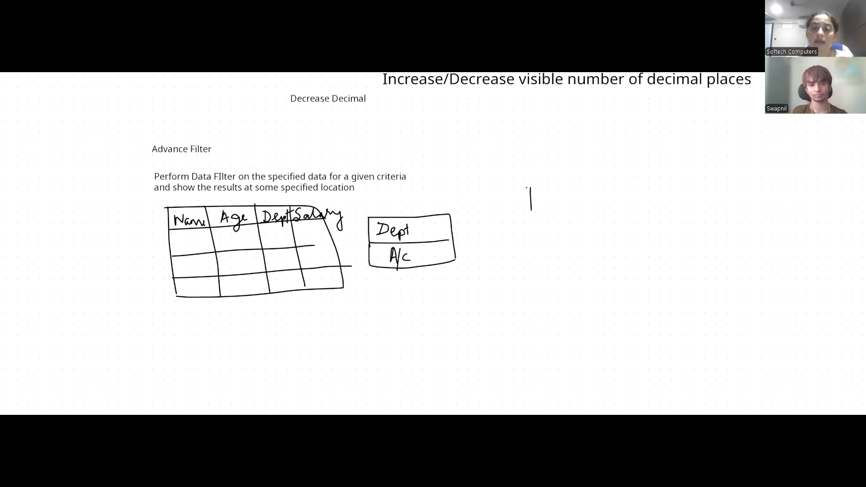
drag(530, 211, 526, 187)
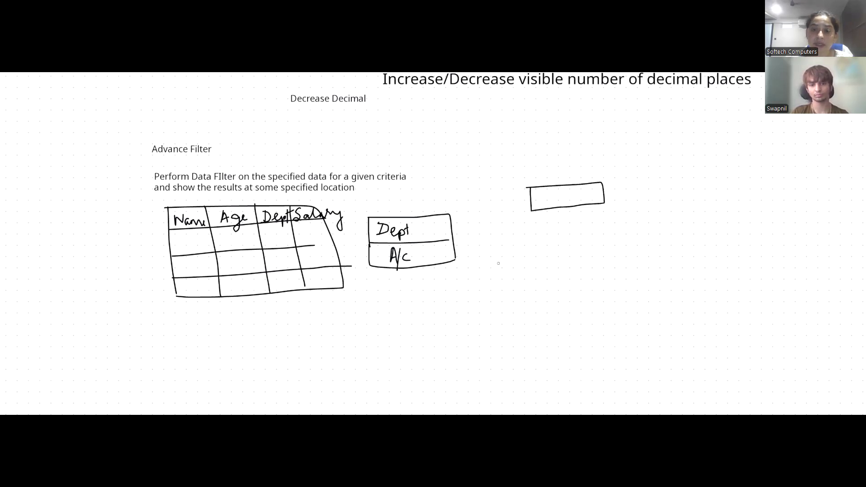
drag(503, 236, 504, 252)
drag(535, 241, 558, 248)
mouse_move(563, 236)
mouse_down()
mouse_move(581, 245)
mouse_move(574, 251)
mouse_up()
drag(597, 246, 609, 245)
drag(619, 242, 624, 228)
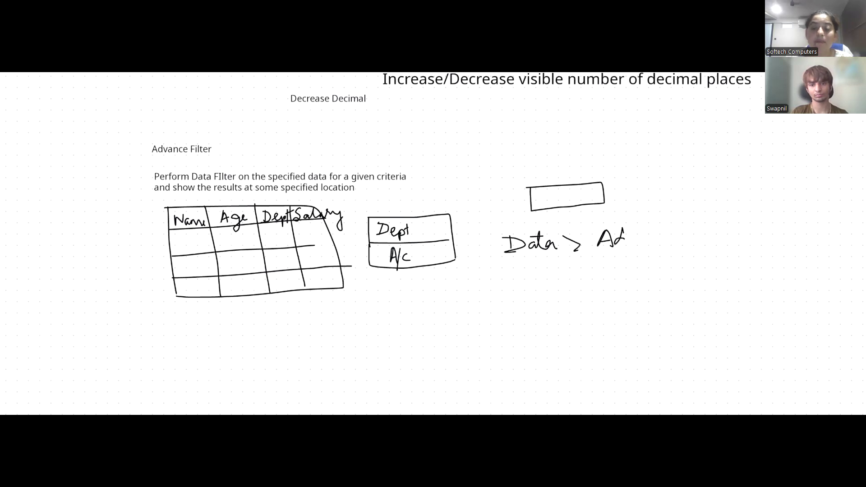
mouse_move(624, 235)
mouse_down()
mouse_move(658, 243)
mouse_move(687, 233)
mouse_up()
Sketch a large dialog frame below "Data > Advance" and handwrite the option "O copy to another location" as its first line.
drag(525, 261, 522, 347)
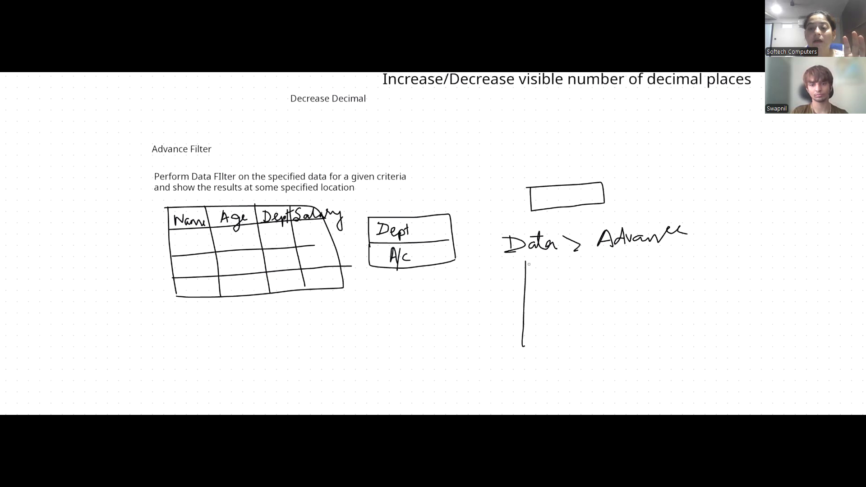
mouse_move(528, 260)
mouse_down()
mouse_move(597, 345)
mouse_move(520, 348)
mouse_up()
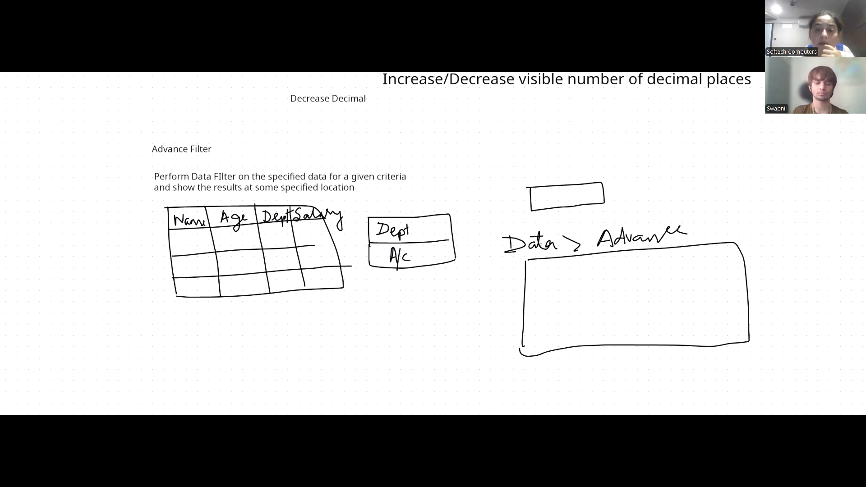
drag(538, 271, 558, 282)
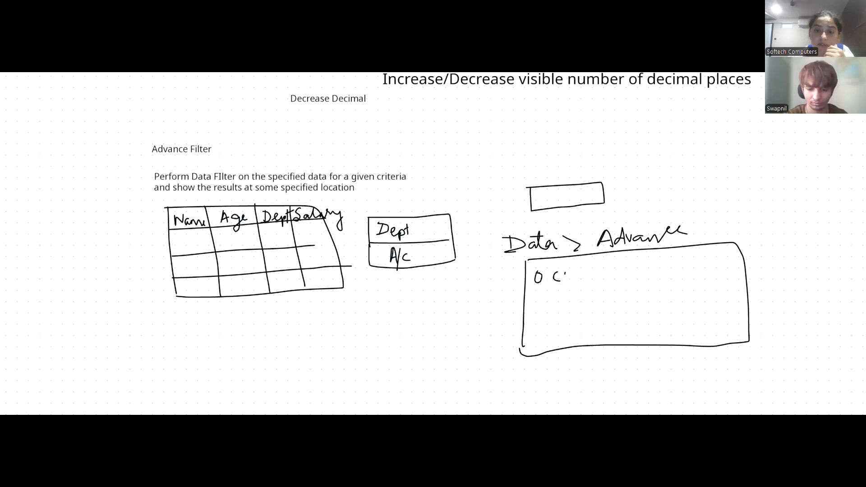
drag(569, 273, 565, 281)
mouse_move(573, 272)
mouse_down()
mouse_move(573, 281)
mouse_move(588, 282)
mouse_up()
drag(604, 271, 613, 269)
mouse_move(609, 264)
mouse_down()
mouse_move(607, 277)
mouse_move(614, 267)
mouse_up()
drag(629, 268, 646, 273)
drag(651, 268, 650, 269)
drag(657, 263, 656, 272)
mouse_move(652, 266)
mouse_down()
mouse_move(663, 259)
mouse_move(696, 270)
mouse_up()
drag(711, 261, 707, 270)
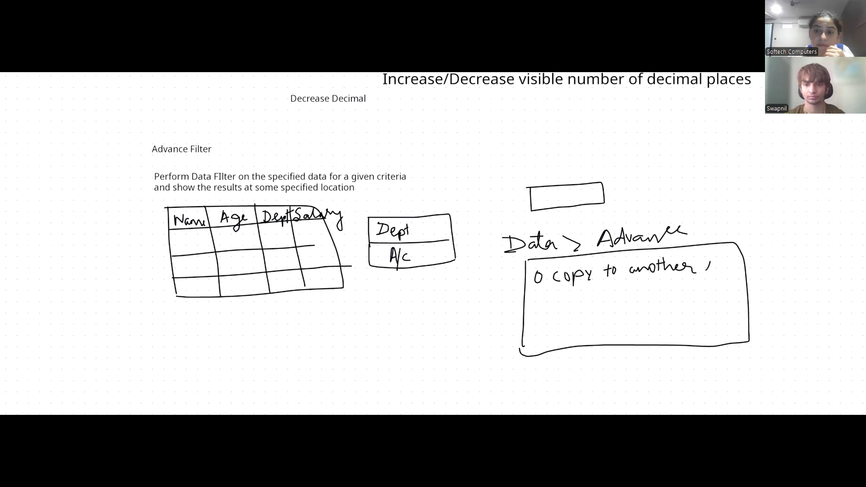
drag(706, 261, 707, 270)
drag(716, 265, 716, 266)
drag(730, 265, 775, 265)
drag(749, 262, 759, 260)
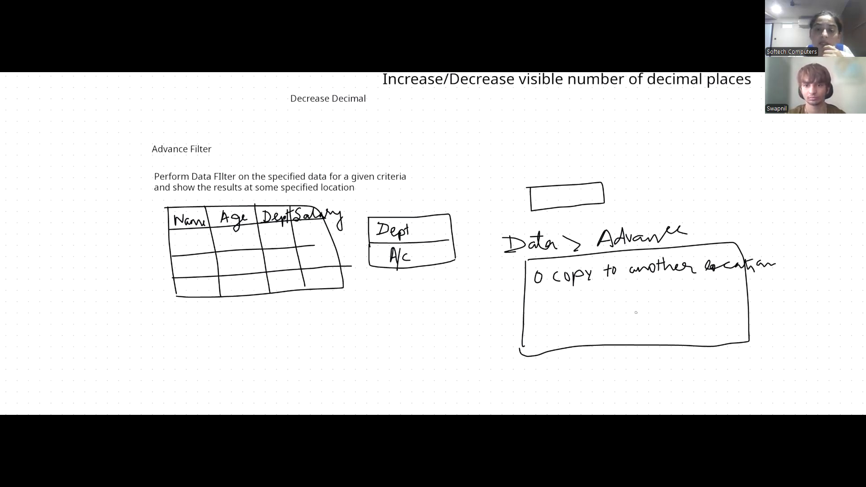
Handwrite "List Range" with an input box inside the sketched dialog, and link the box to the data table with a curved arrow.
drag(531, 293, 539, 303)
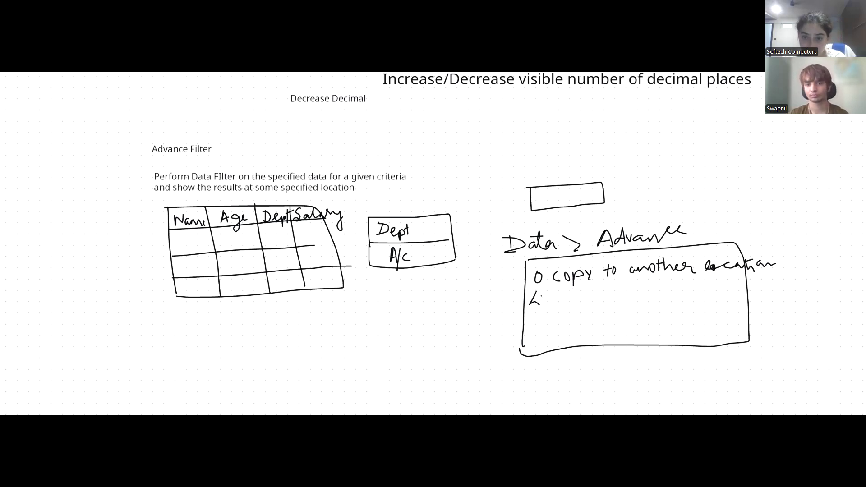
drag(543, 296, 544, 305)
drag(555, 296, 554, 305)
drag(551, 296, 561, 294)
drag(568, 290, 569, 305)
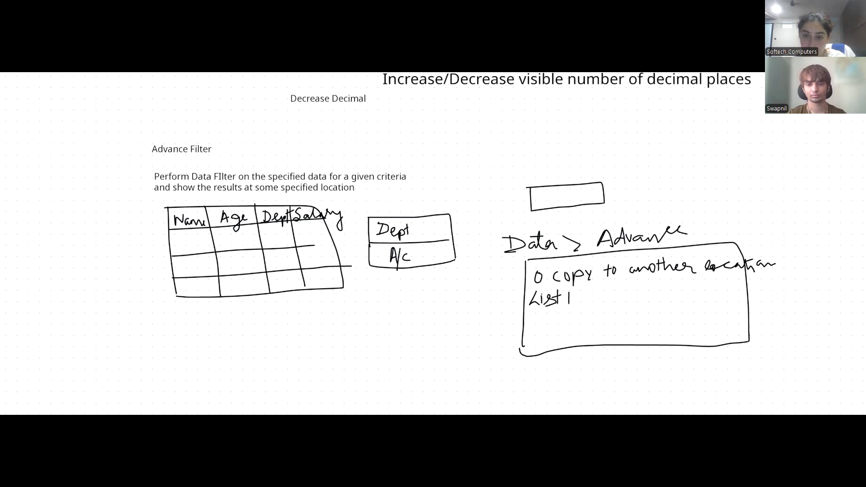
drag(569, 292, 577, 303)
drag(585, 296, 587, 303)
drag(589, 303, 595, 301)
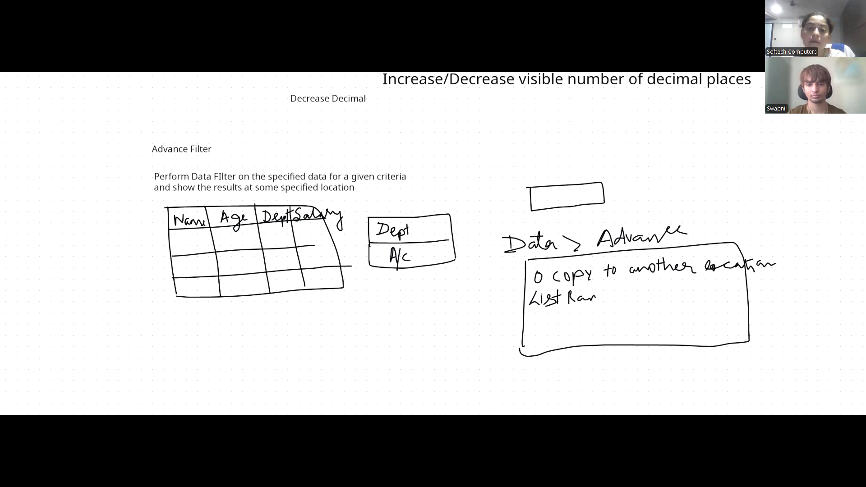
drag(605, 297, 616, 298)
drag(636, 289, 637, 299)
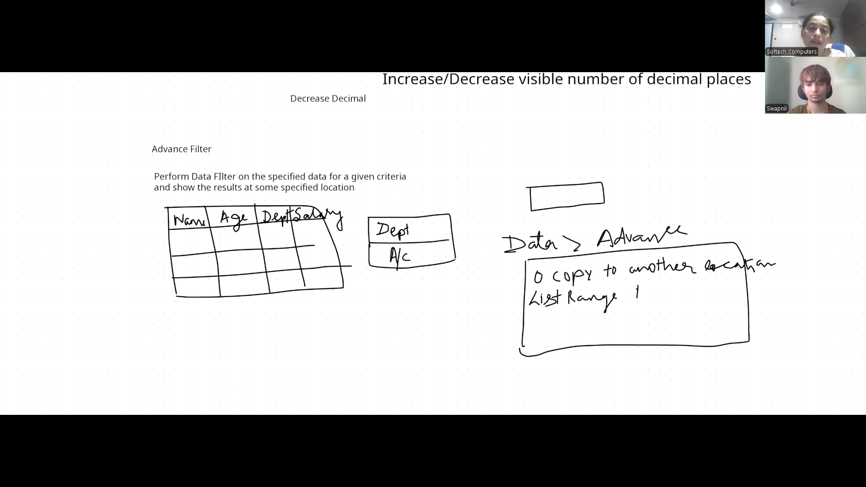
drag(646, 290, 642, 302)
drag(307, 205, 656, 294)
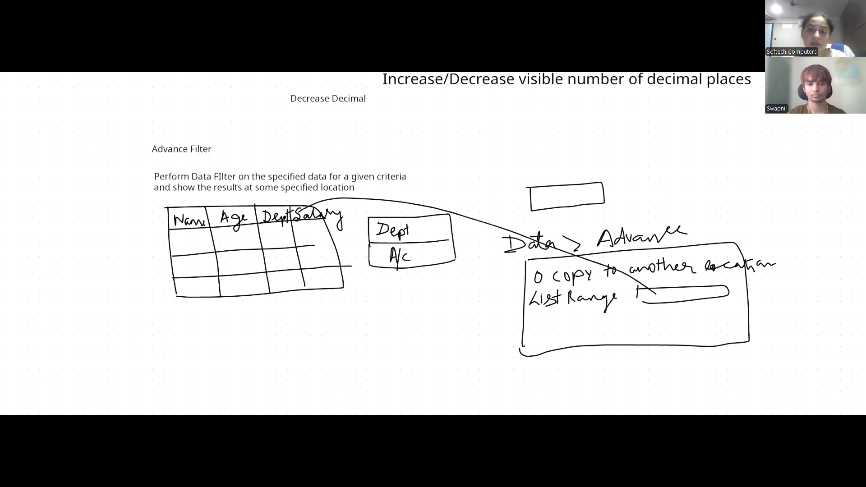
drag(298, 204, 293, 221)
Handwrite "Criteria" with an input box below "List Range", and link the box to the Dept–A/c criteria box with an arrow.
drag(534, 314, 534, 324)
drag(538, 323, 553, 319)
drag(560, 311, 559, 323)
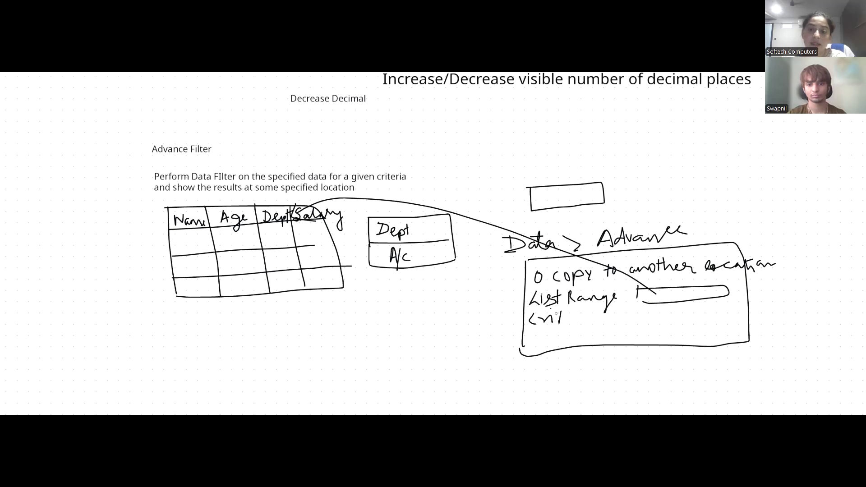
drag(556, 313, 589, 309)
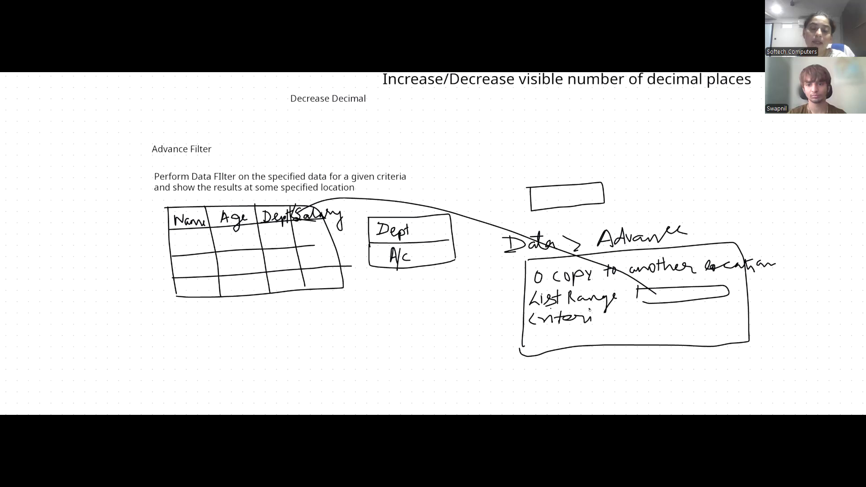
drag(602, 315, 604, 318)
drag(628, 310, 629, 321)
drag(629, 311, 627, 322)
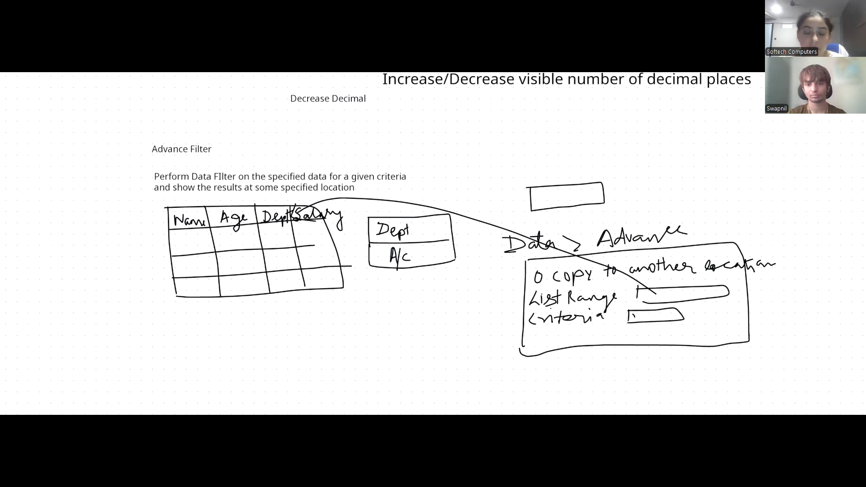
drag(629, 314, 437, 245)
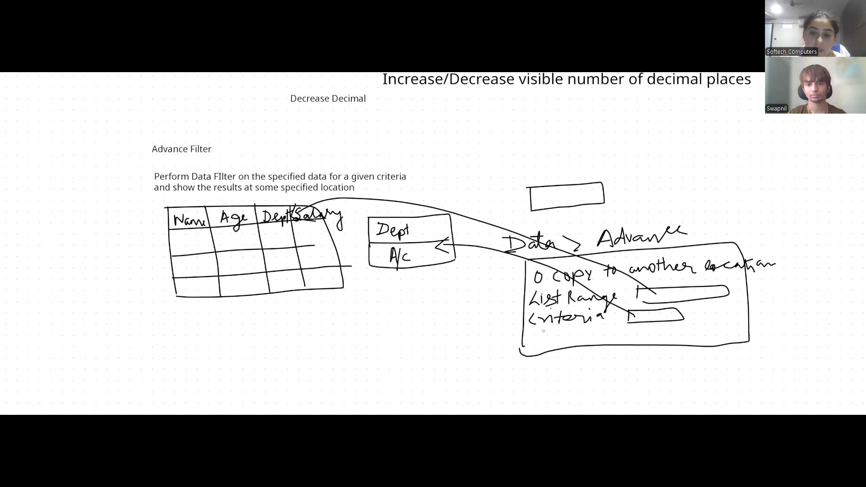
Handwrite "Copy to" with an input box below "Criteria", and link it to the small empty output box with a curved arrow.
drag(540, 330, 539, 340)
drag(547, 330, 547, 331)
drag(559, 346, 559, 337)
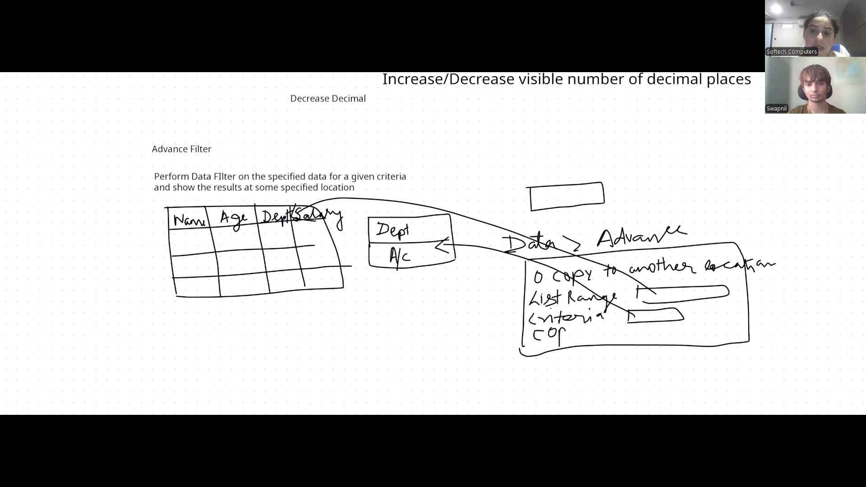
drag(573, 329, 569, 346)
drag(588, 328, 589, 337)
drag(584, 331, 596, 331)
drag(599, 332, 633, 342)
drag(636, 329, 651, 345)
drag(608, 191, 675, 335)
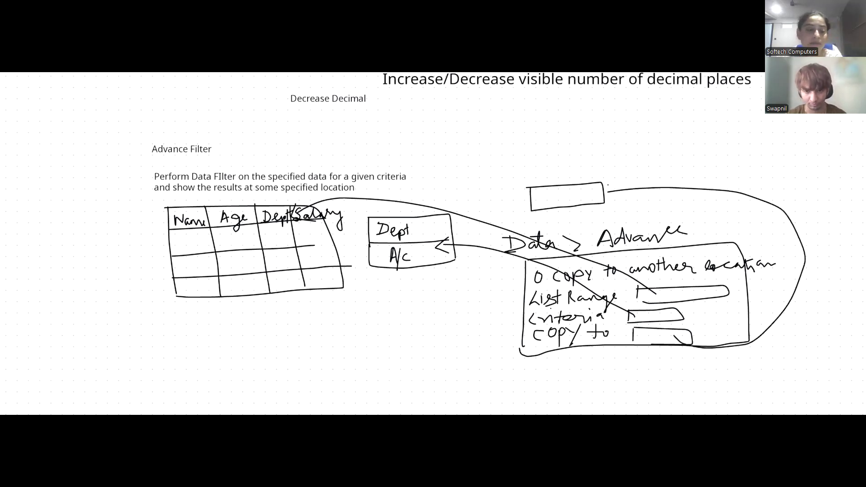
drag(607, 185, 614, 199)
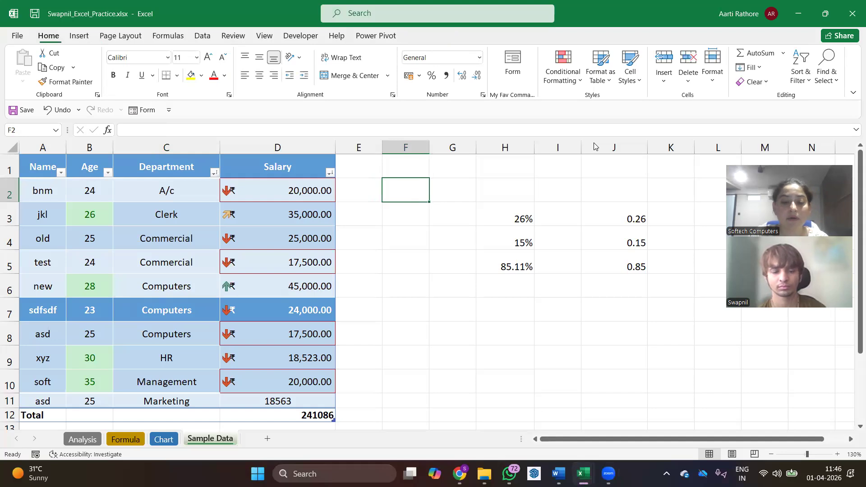
In Excel's Sample Data sheet, enter the filter criteria "Department" in F2 and "Computers" in F3.
text(Department)
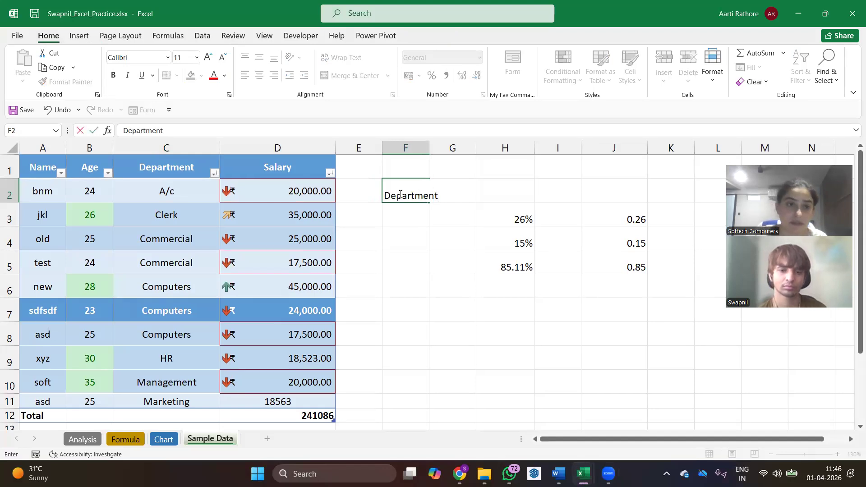
key(Return)
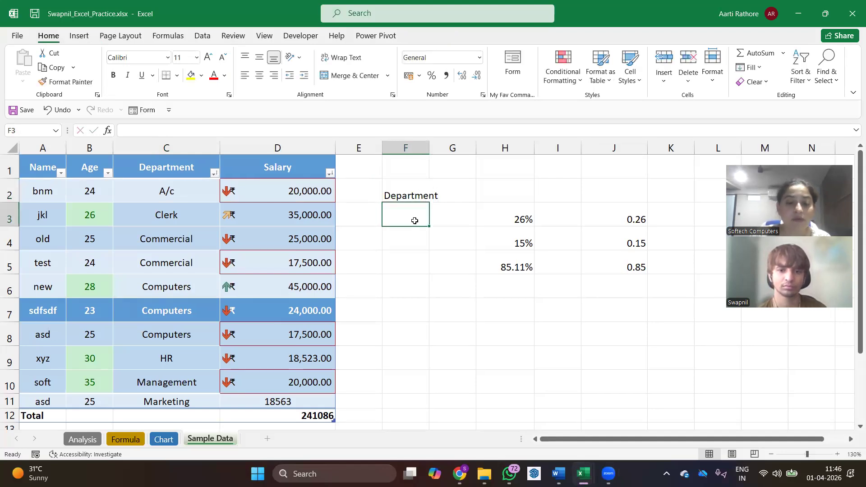
text(Computers)
click(479, 327)
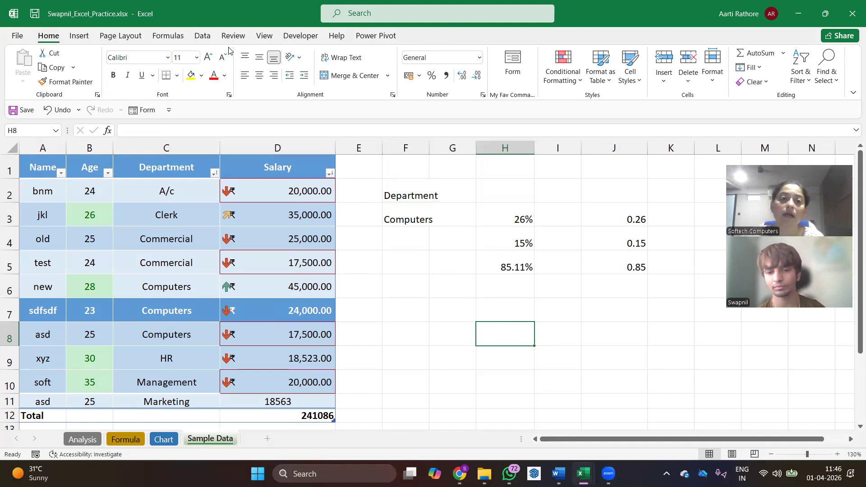
Circle the Advanced filter command, open the Advanced Filter dialog clear of the data, and choose Copy to another location.
click(202, 35)
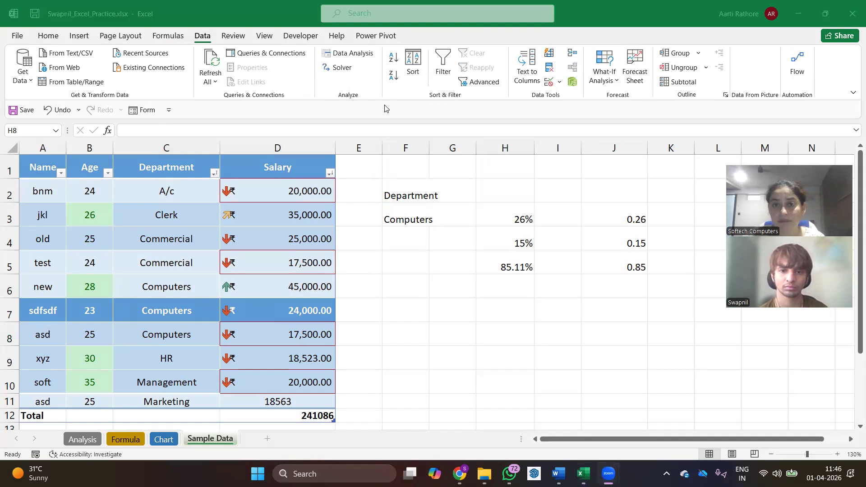
mouse_move(511, 80)
mouse_down()
mouse_move(509, 89)
mouse_move(510, 78)
mouse_up()
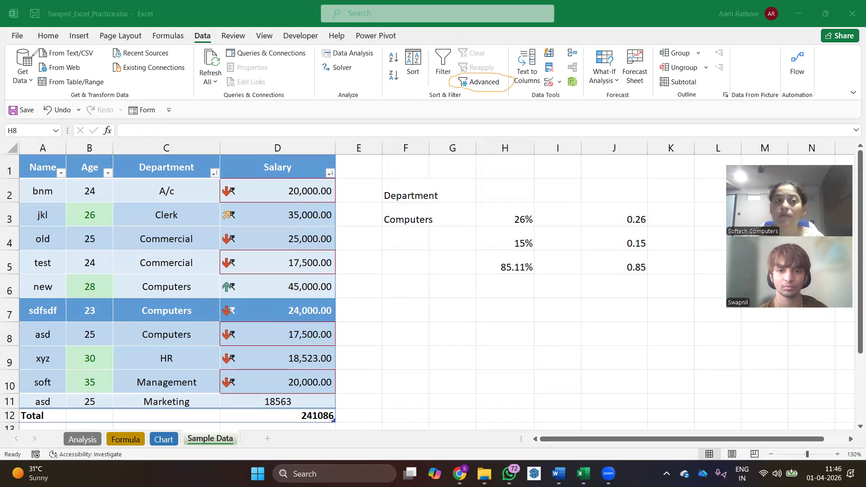
click(462, 82)
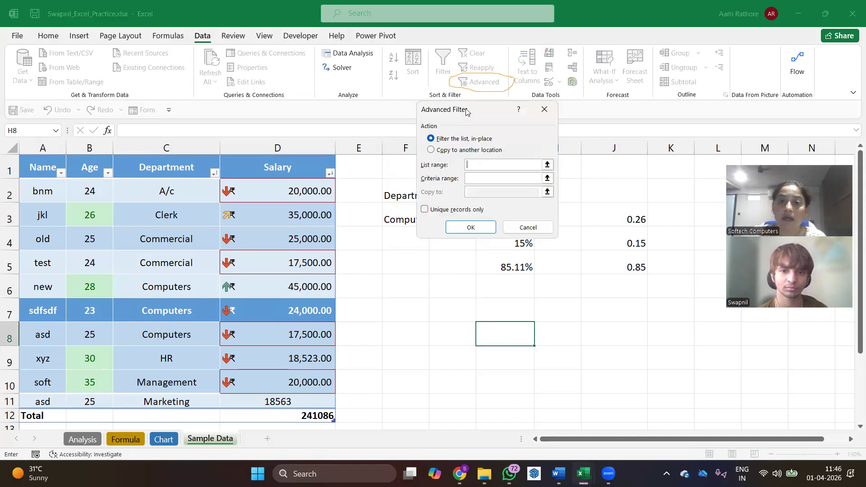
drag(465, 111, 527, 55)
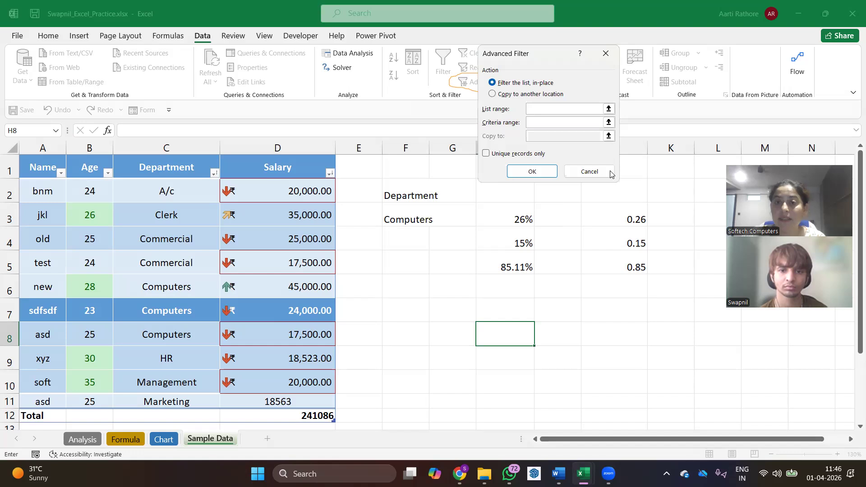
key(alt+o)
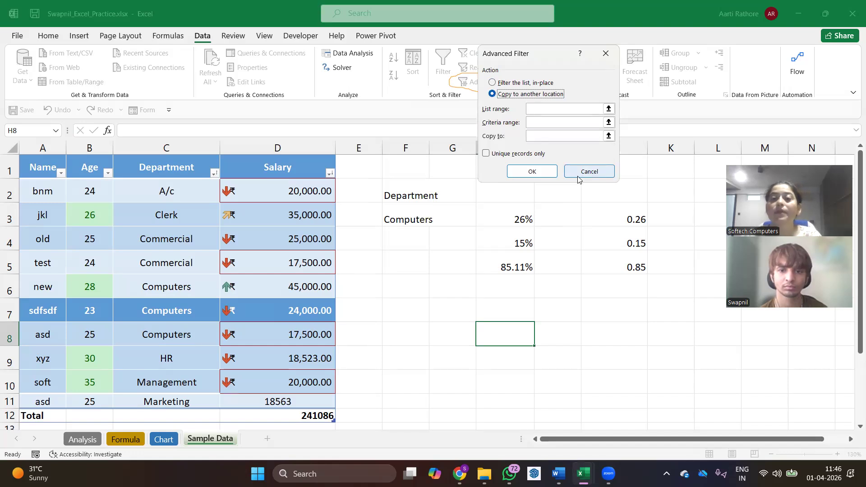
Set the Advanced Filter list range to the table's headers and data, A1:D11, and the criteria range to F2:F3.
click(609, 112)
click(608, 110)
drag(54, 167, 262, 399)
drag(324, 334, 325, 334)
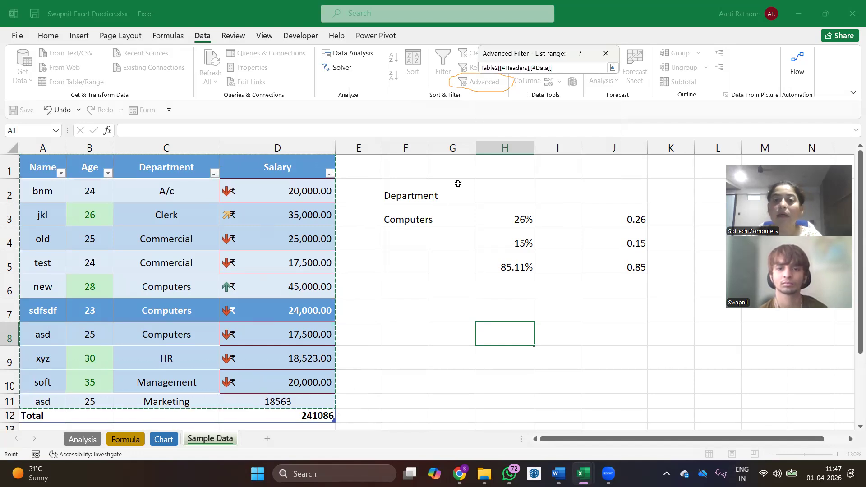
click(612, 68)
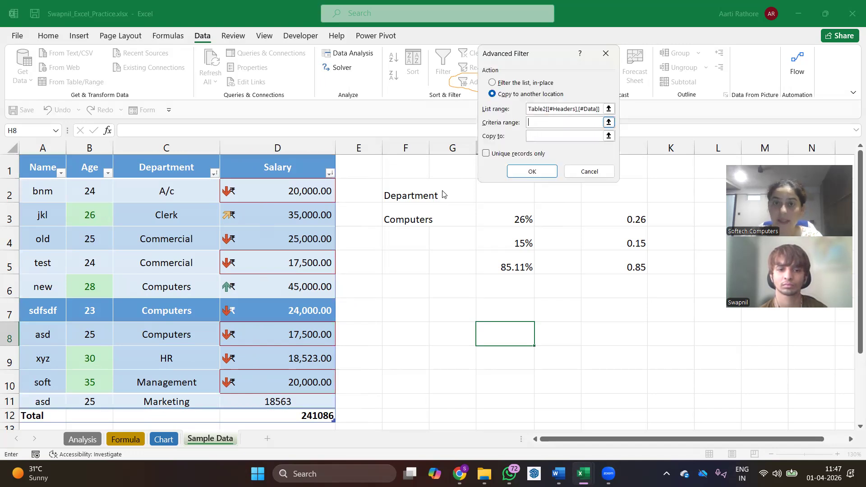
drag(409, 203, 412, 221)
key(Tab)
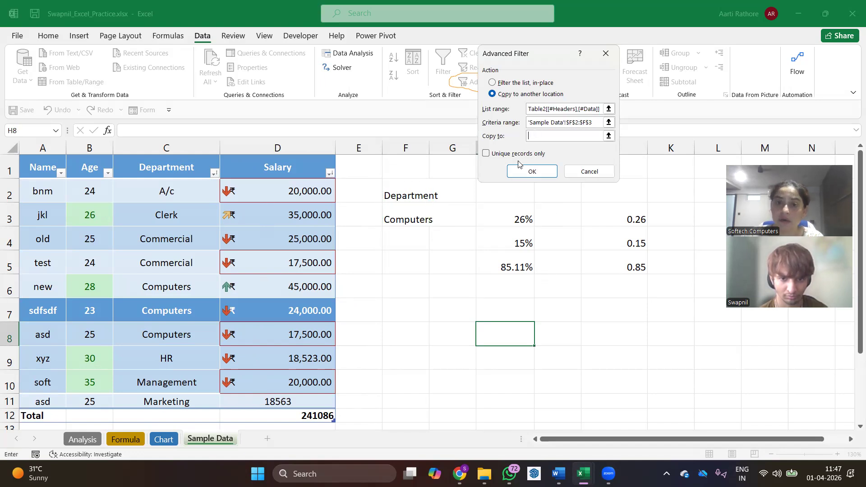
Set the Advanced Filter's Copy to cell to H8 and run the filter.
click(522, 331)
click(523, 171)
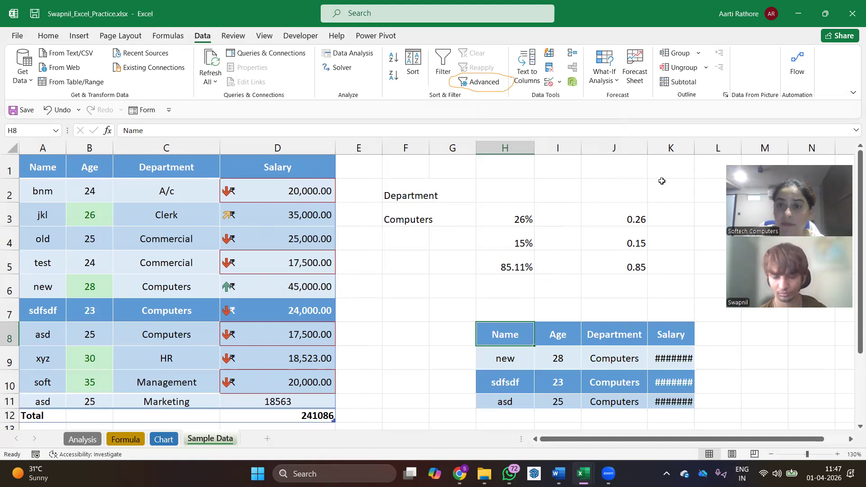
Circle the copied Salary column, handwrite "insufficient width" beside it, and autofit column K to its contents.
click(652, 196)
mouse_move(708, 343)
mouse_down()
mouse_move(649, 348)
mouse_move(675, 415)
mouse_move(699, 338)
mouse_move(726, 366)
mouse_move(745, 348)
mouse_move(760, 356)
mouse_move(772, 336)
mouse_move(772, 368)
mouse_move(778, 347)
mouse_move(780, 356)
mouse_move(801, 342)
mouse_move(821, 349)
mouse_move(828, 329)
mouse_move(837, 337)
mouse_up()
drag(747, 376, 766, 377)
mouse_move(769, 368)
mouse_down()
mouse_move(776, 375)
mouse_move(775, 357)
mouse_move(790, 361)
mouse_move(784, 371)
mouse_move(811, 382)
mouse_up()
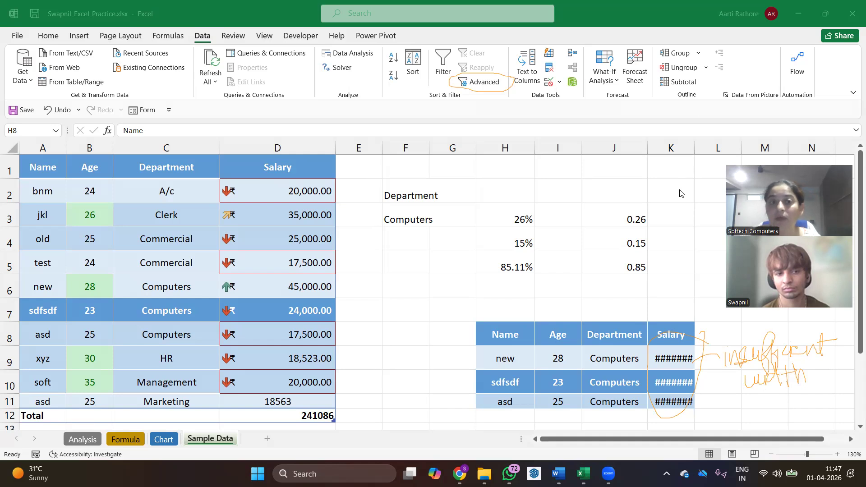
double_click(694, 148)
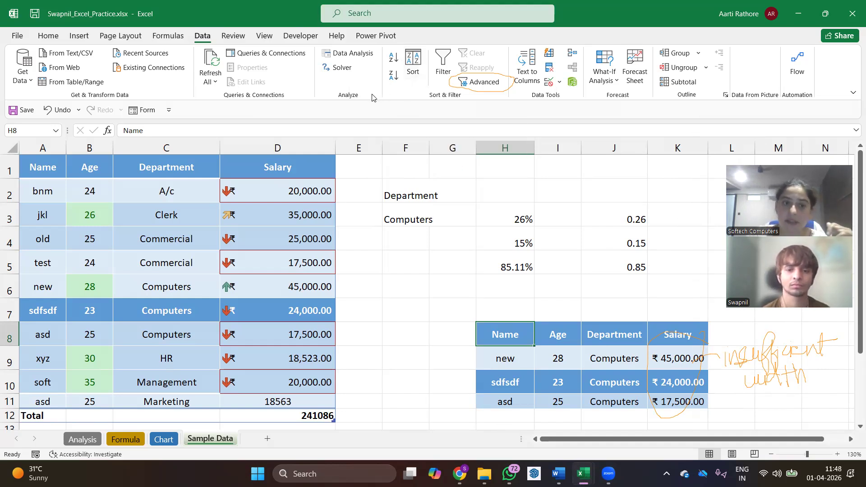
Apply the table's two-level sort: Department A to Z, then Salary Largest to Smallest.
click(204, 273)
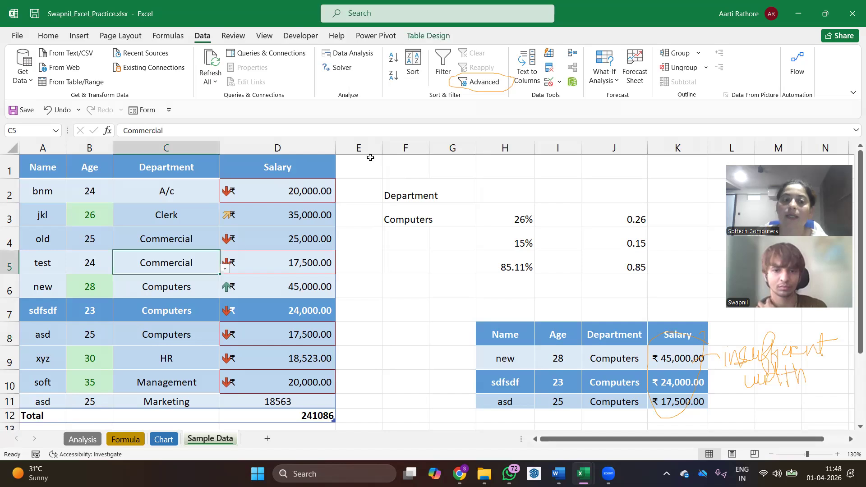
click(420, 77)
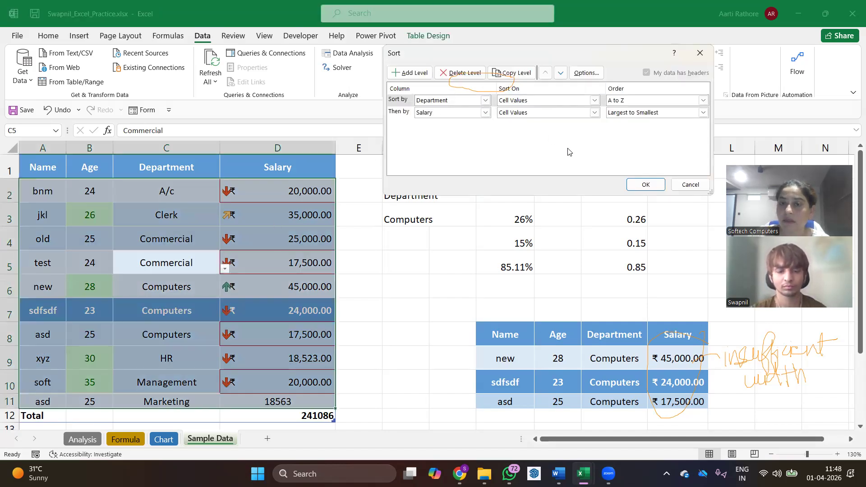
click(645, 185)
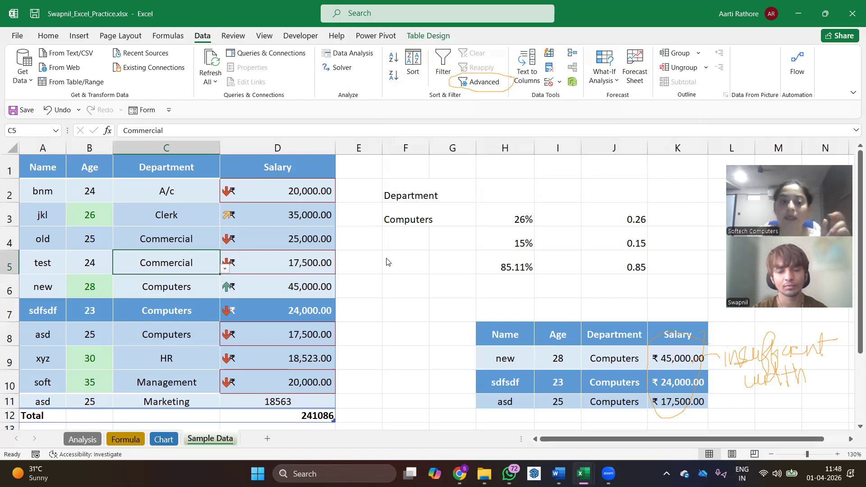
click(170, 446)
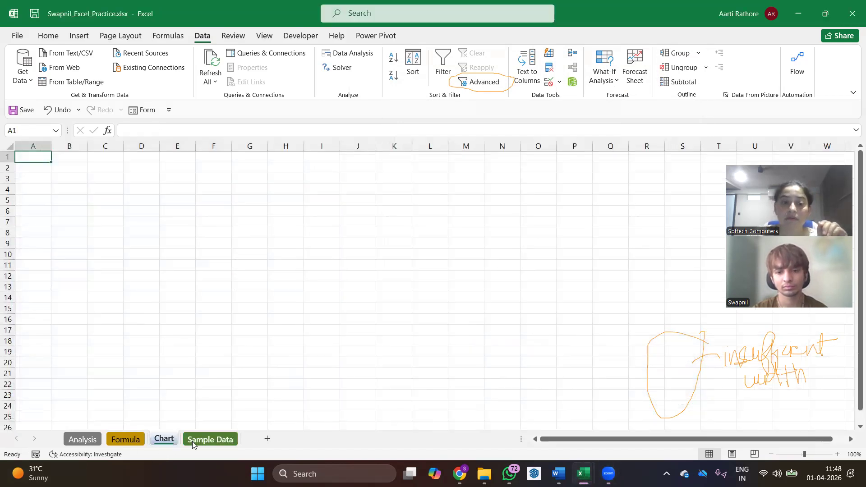
click(192, 440)
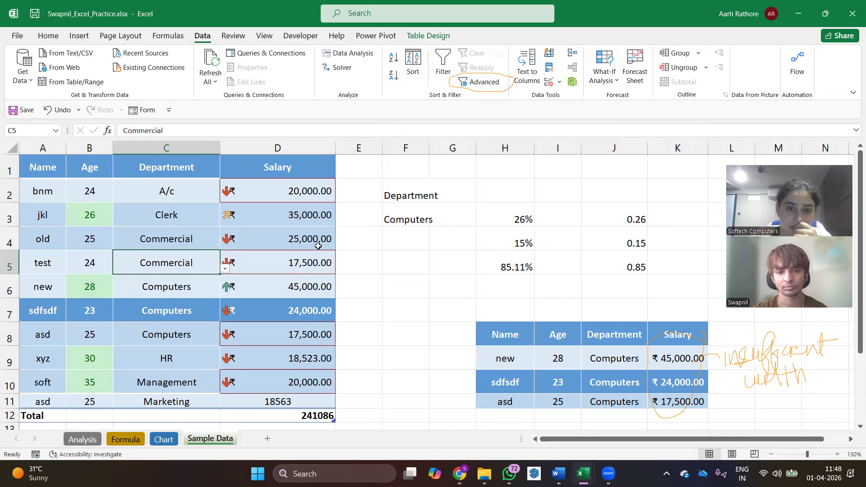
click(420, 5)
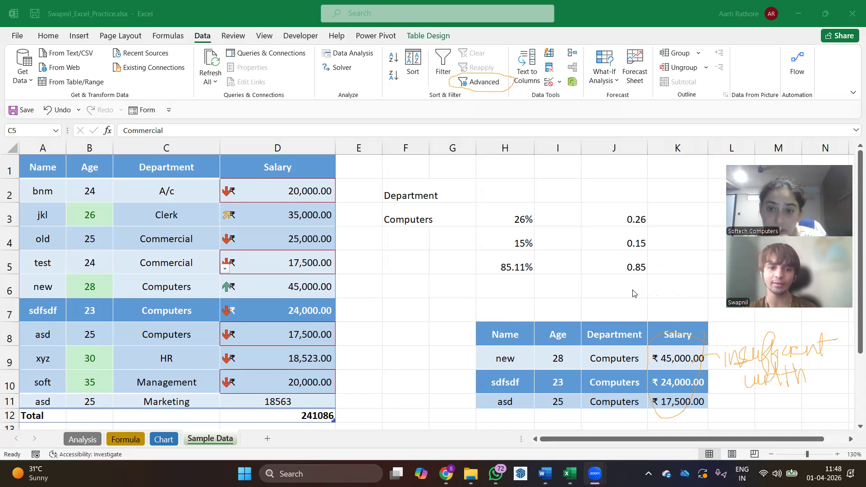
Clear the department criterion in cell F3.
click(405, 221)
click(404, 221)
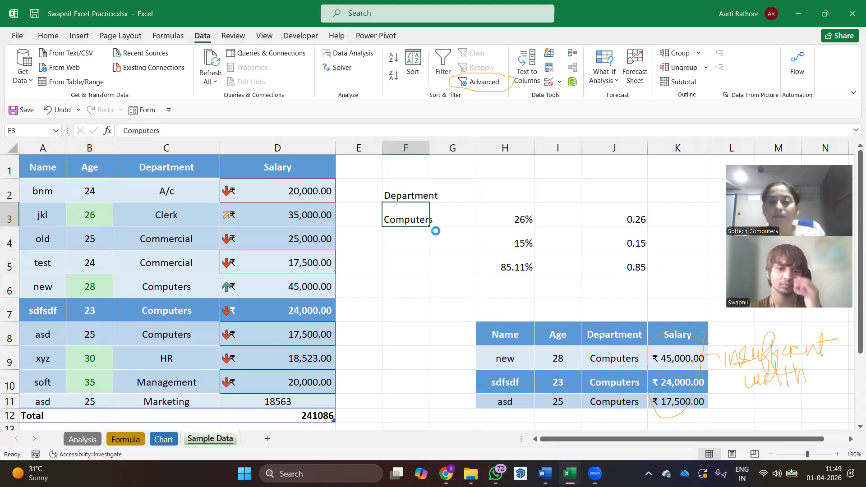
key(Delete)
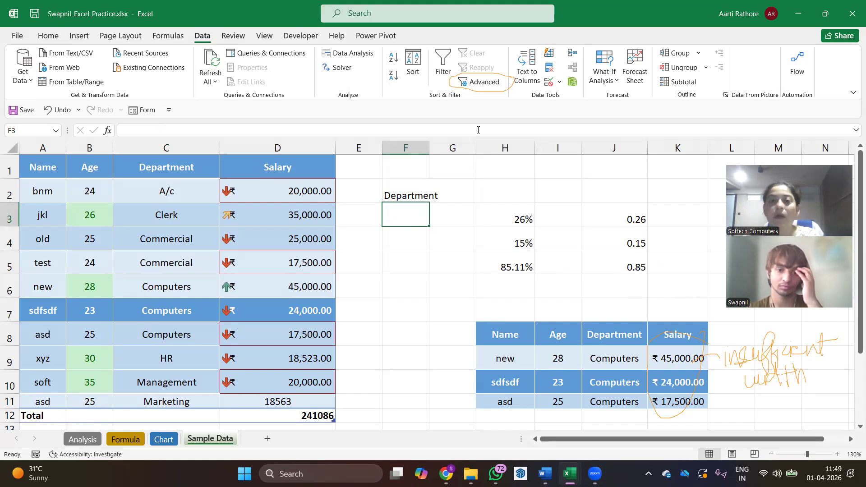
Add List data validation to F3 with the source A/c,Clerk,Commercial,Computers,HR,Management,Marketing.
click(560, 84)
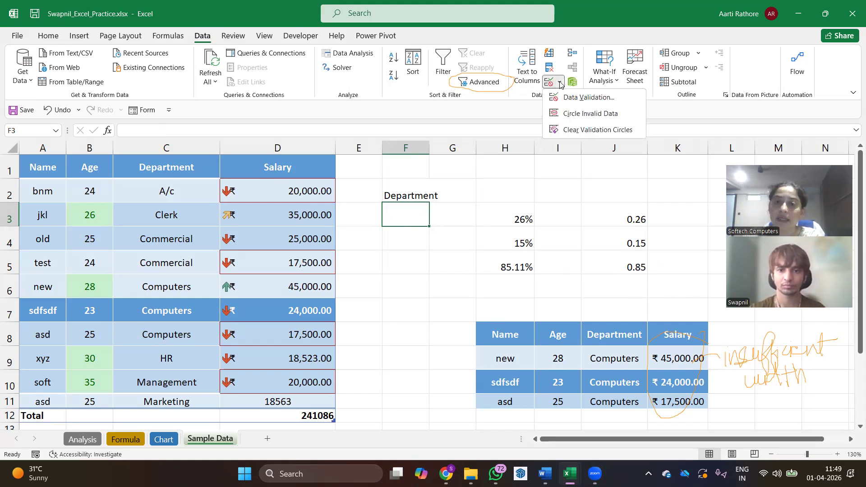
click(574, 98)
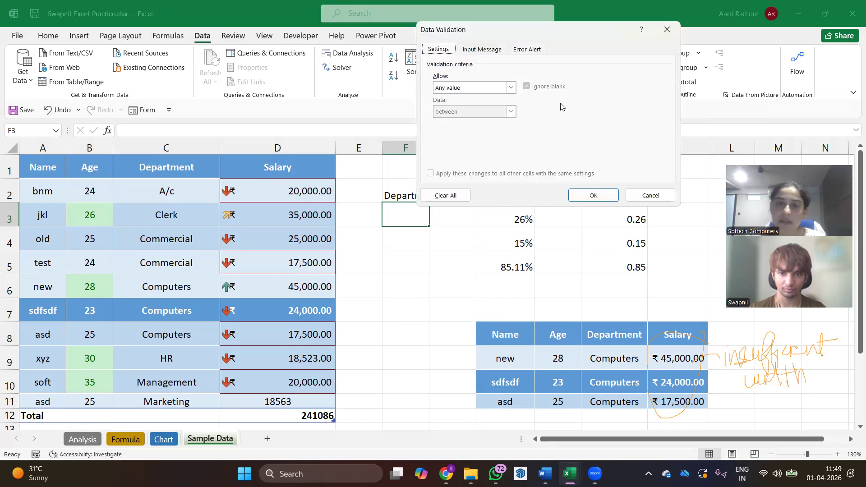
click(511, 87)
click(458, 120)
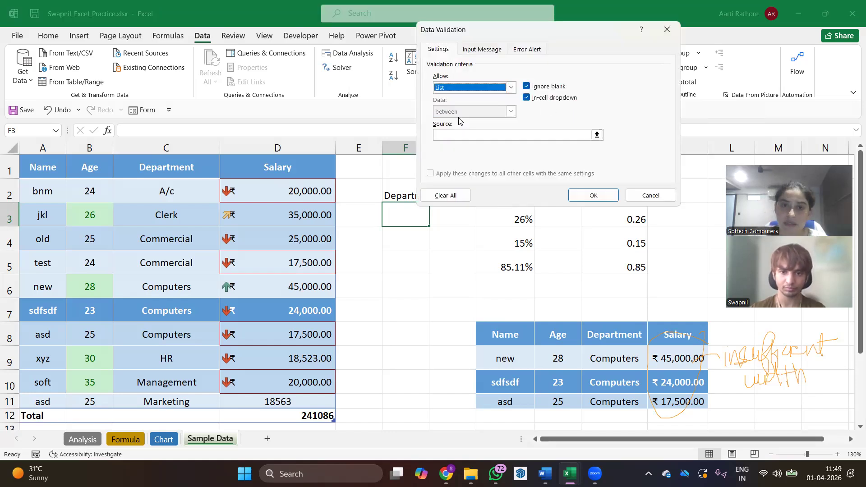
click(455, 135)
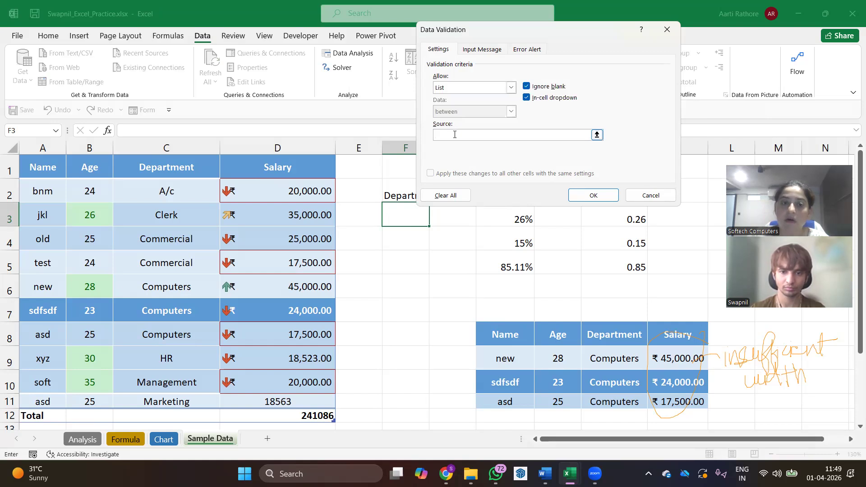
text(A/c)
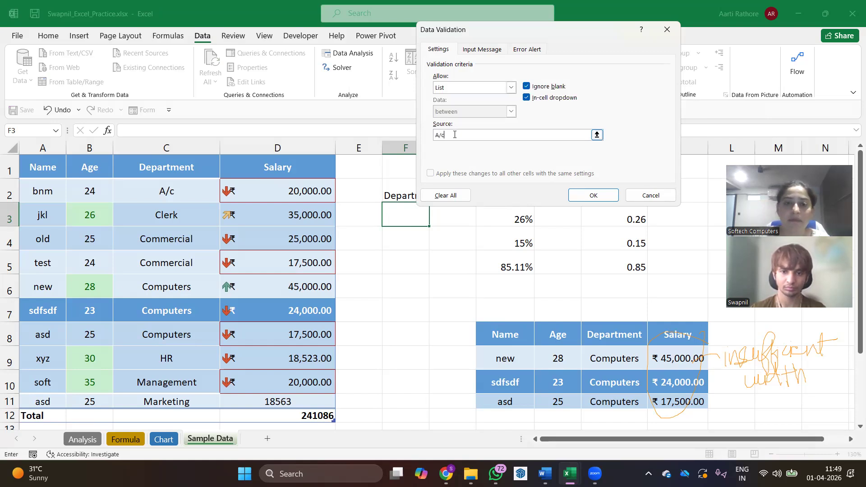
text(,Clerk)
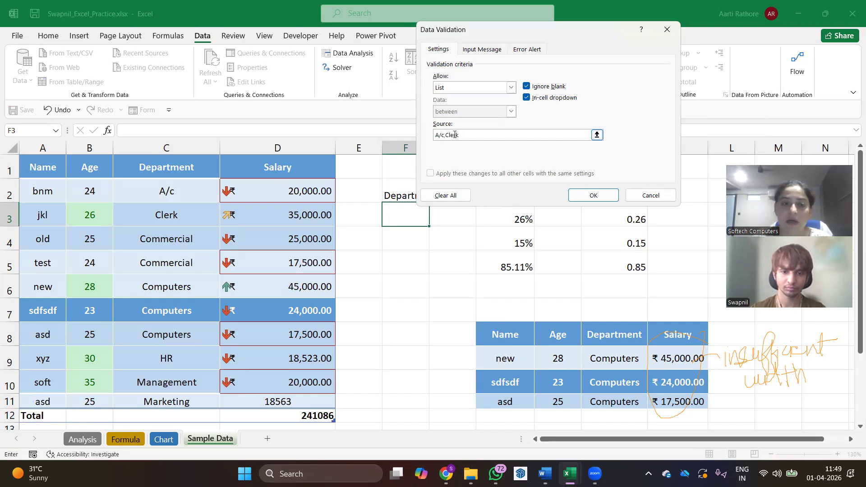
text(,Commerc)
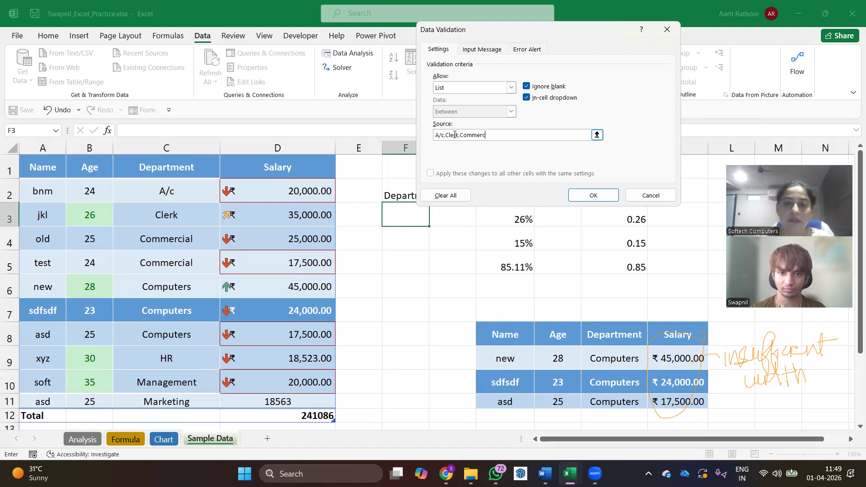
text(ial,Com)
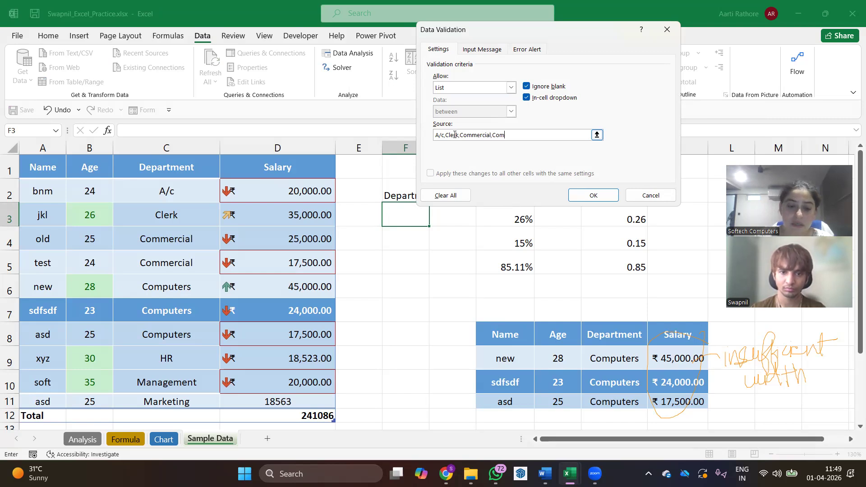
text(puters,HR,Management,Marketing)
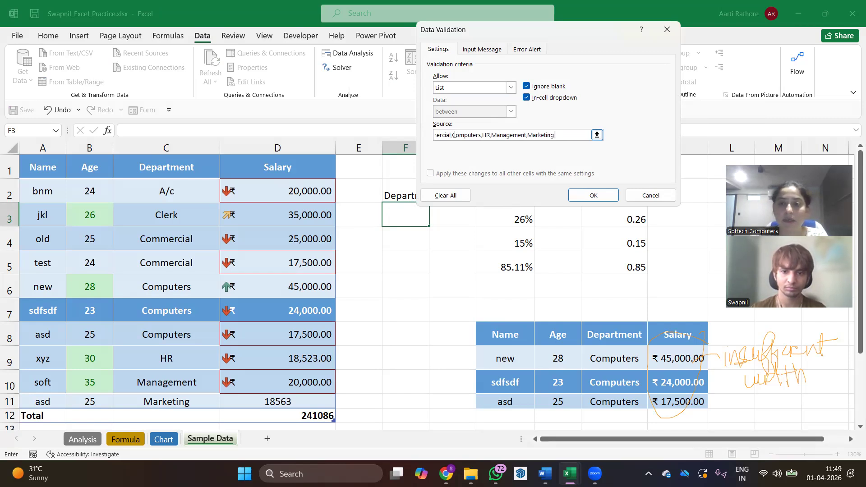
click(594, 195)
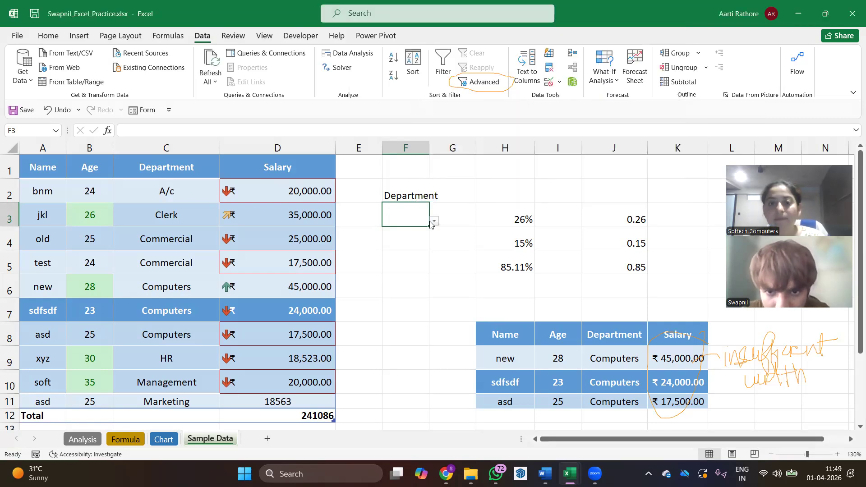
Choose Commercial from F3's in-cell list as the department criterion.
click(433, 221)
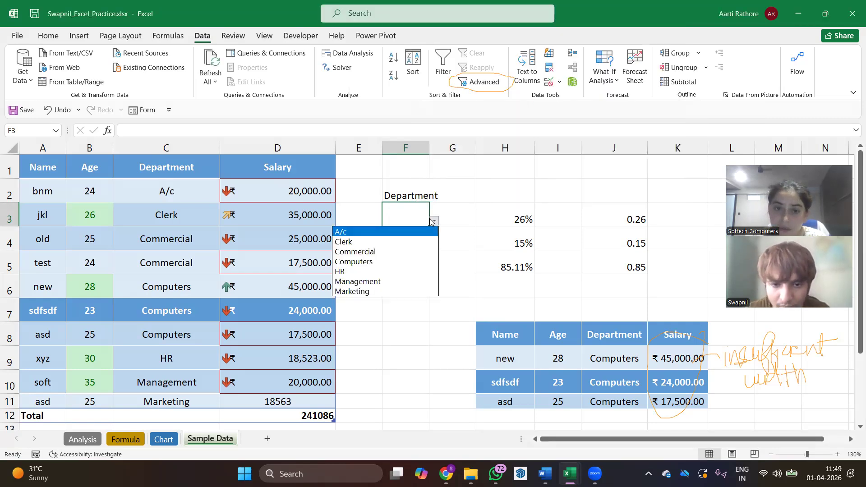
click(381, 251)
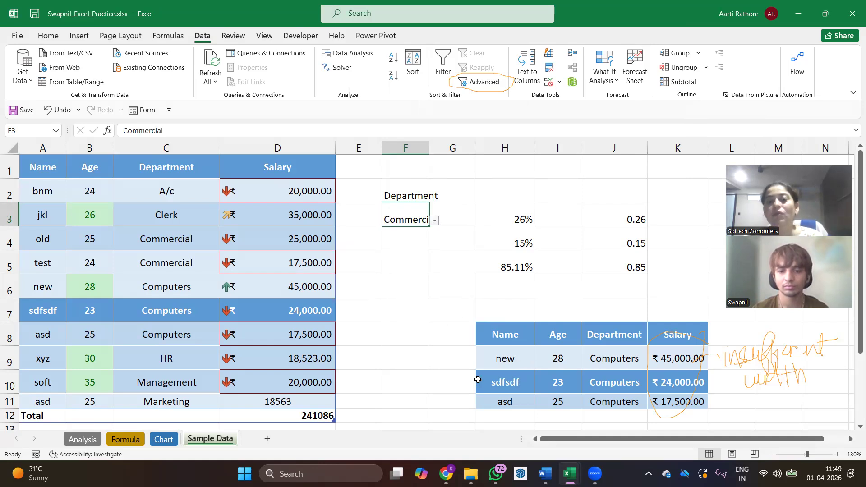
scroll(473, 379, down, 1)
scroll(474, 357, up, 1)
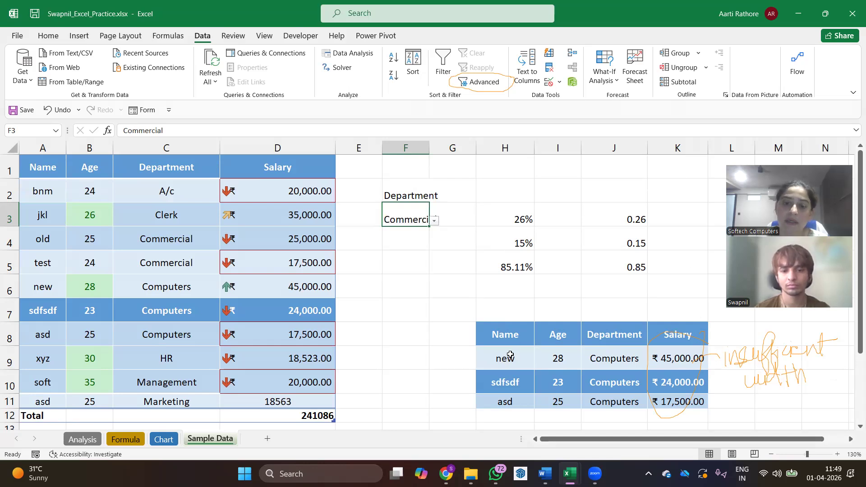
Open the Advanced Filter dialog from empty cell G14 and set its criteria range to F2:F3.
scroll(506, 357, down, 2)
click(434, 297)
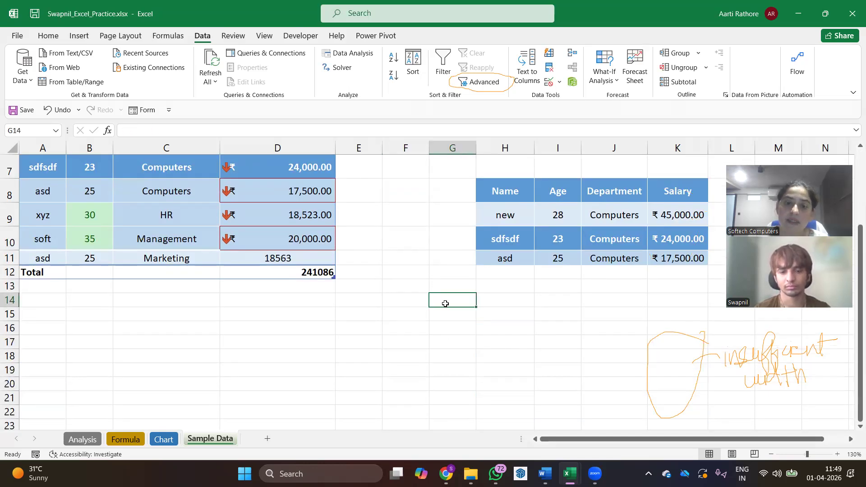
scroll(445, 301, up, 2)
click(481, 81)
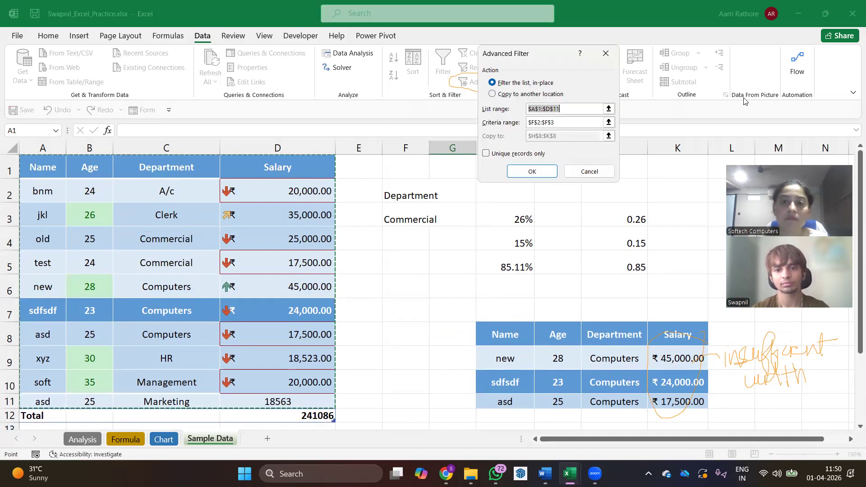
click(608, 122)
click(419, 198)
drag(419, 198, 430, 220)
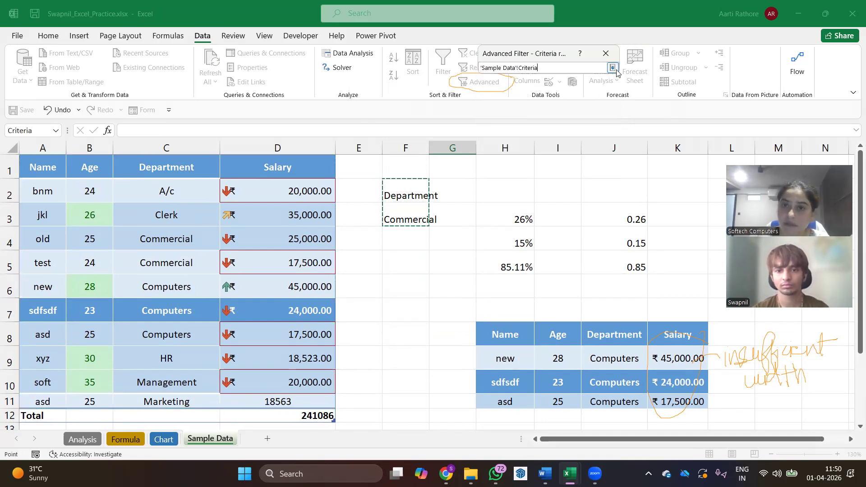
click(612, 67)
Choose Copy to another location, set the Copy to cell to G14, and run the Advanced Filter.
scroll(454, 205, down, 2)
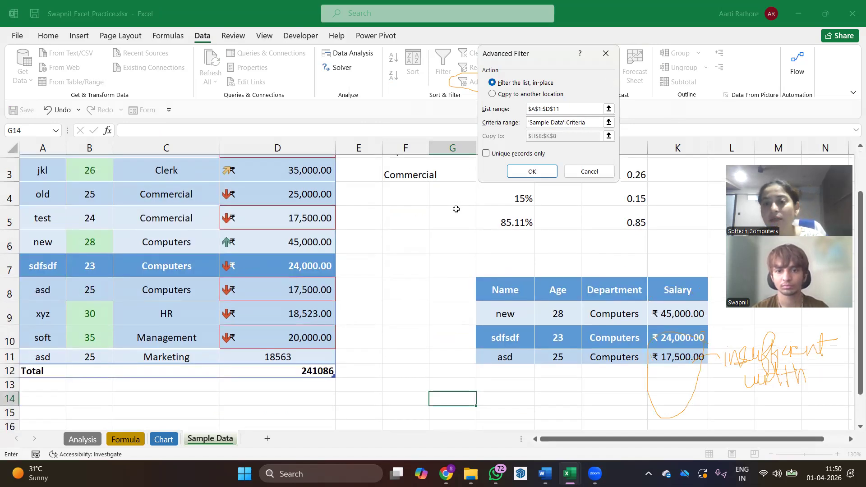
click(537, 94)
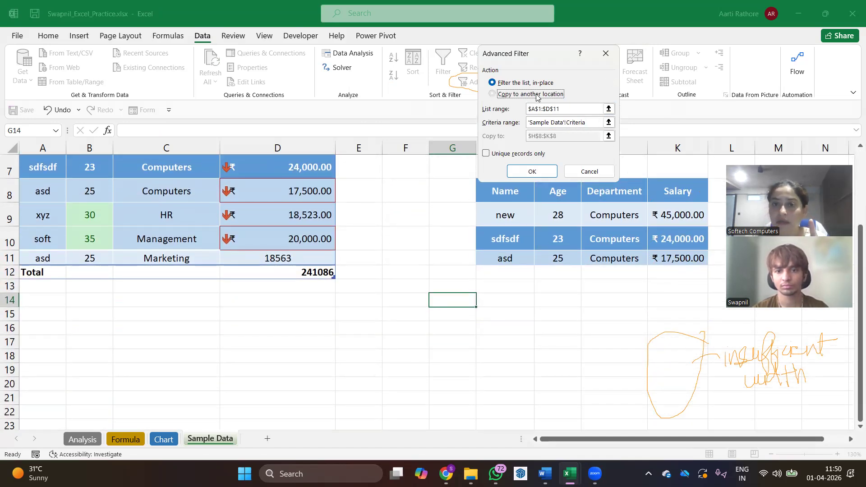
click(608, 135)
click(450, 301)
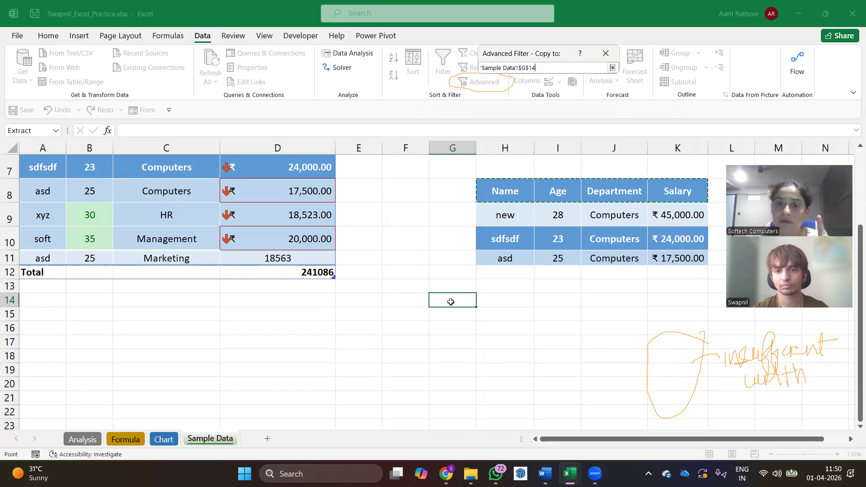
click(612, 68)
click(532, 172)
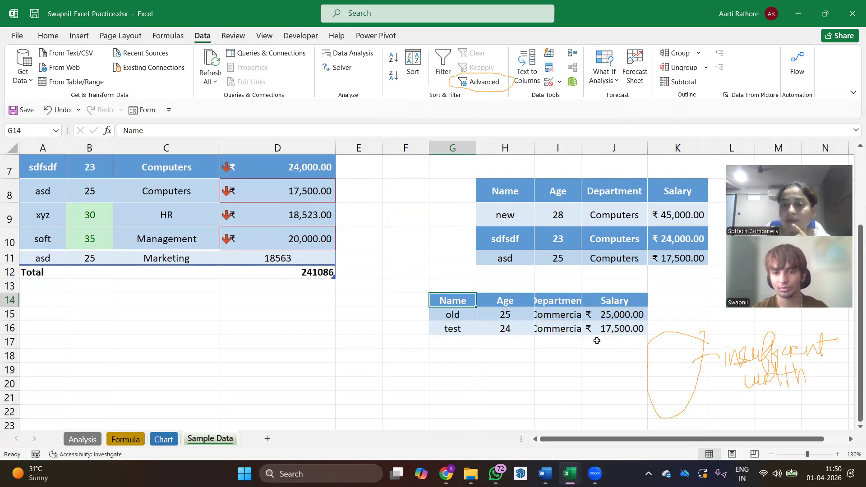
scroll(599, 338, up, 1)
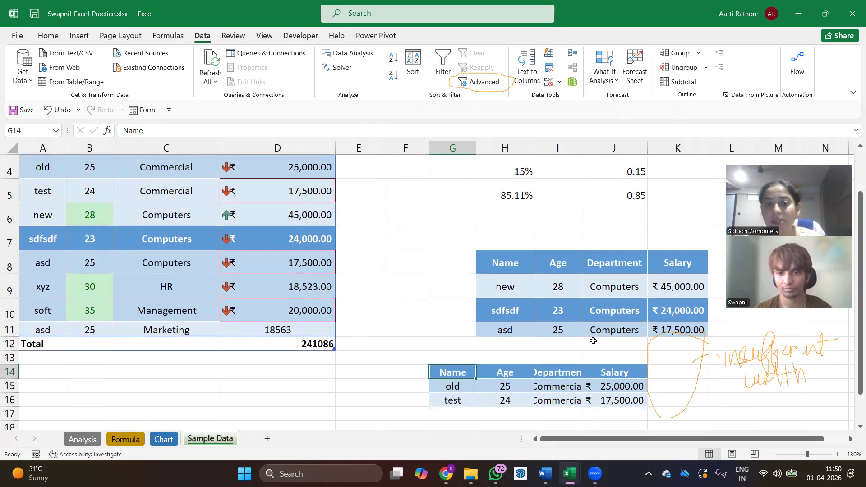
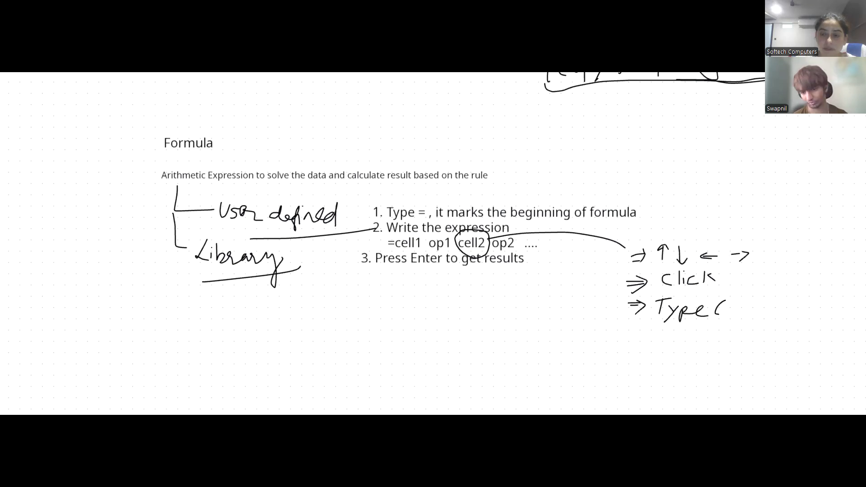
On the whiteboard, complete the third handwritten cell-reference option to read "Type Cell Add".
drag(730, 310, 753, 306)
drag(770, 311, 799, 310)
drag(811, 286, 812, 308)
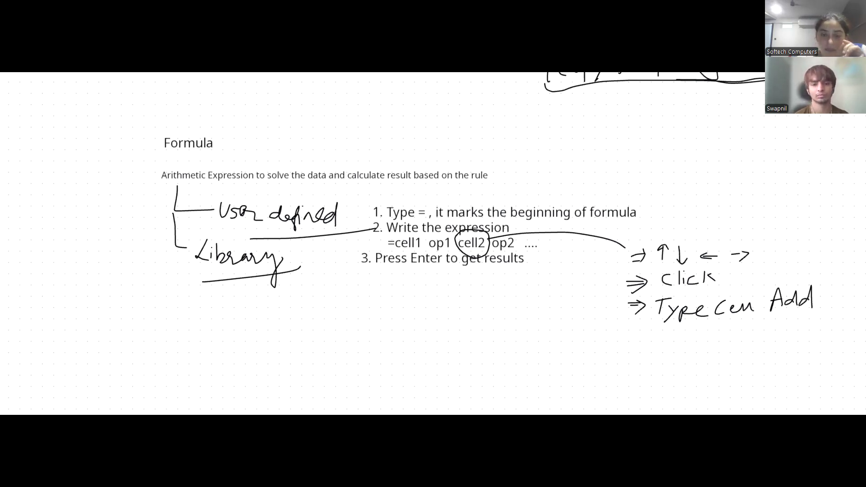
Handwrite the cell address format "ColN RowN" below the three formula steps on the whiteboard.
drag(481, 284, 481, 296)
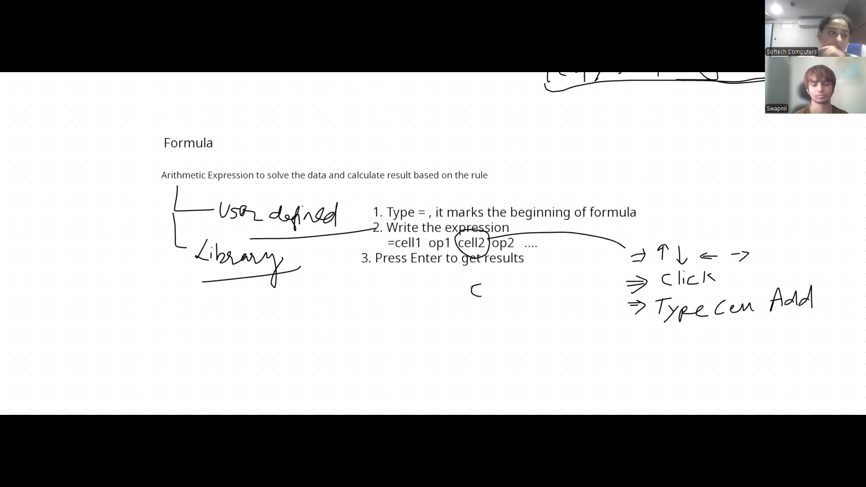
key(ctrl+z)
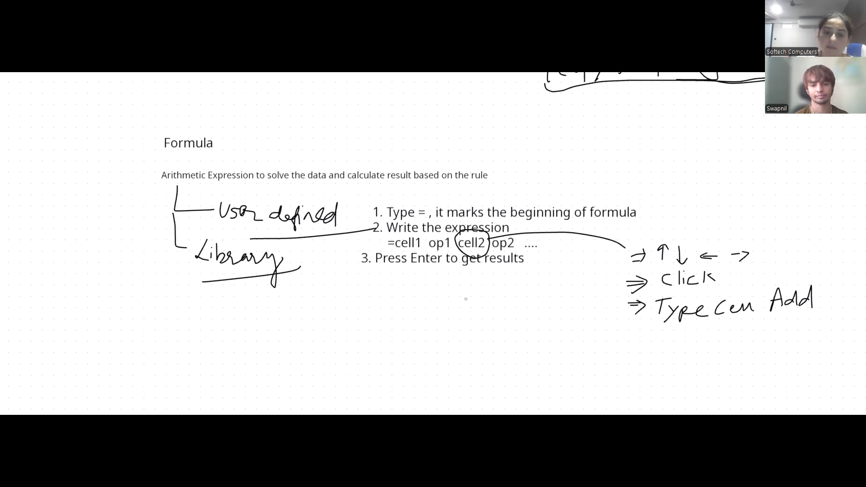
drag(466, 298, 468, 311)
drag(474, 301, 514, 311)
drag(522, 302, 523, 303)
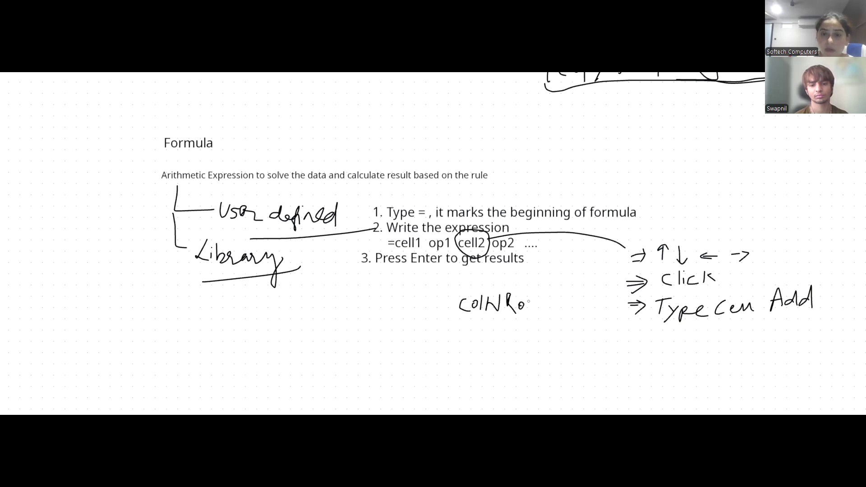
drag(527, 301, 539, 301)
drag(547, 314, 564, 293)
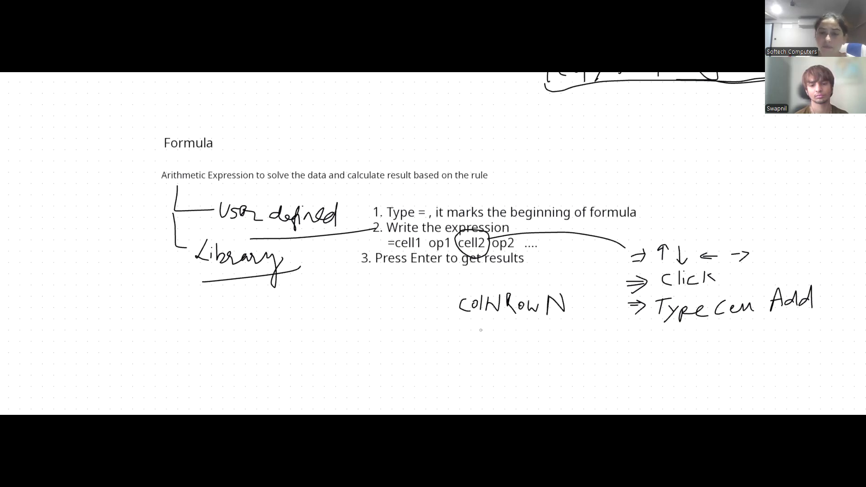
Underline "ColN RowN" and branch from it to the handwritten label "Relative cell Refer".
drag(467, 325, 550, 324)
drag(492, 329, 506, 345)
mouse_move(517, 336)
mouse_down()
mouse_move(515, 358)
mouse_move(596, 345)
mouse_up()
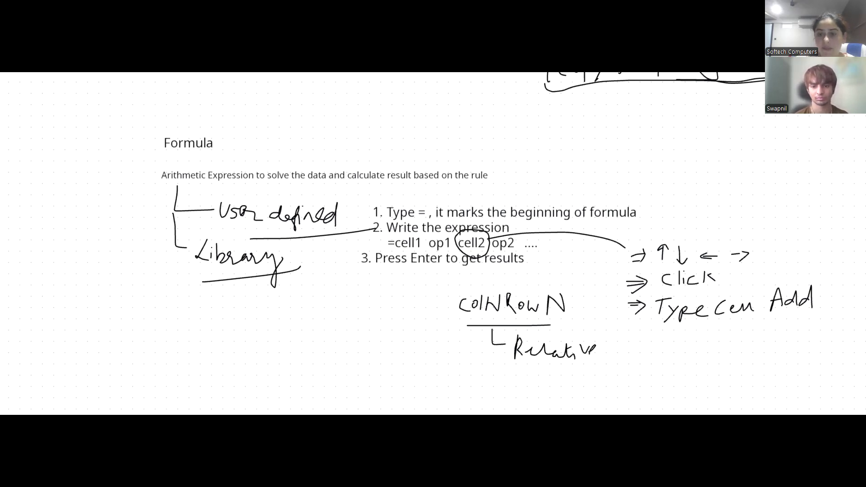
drag(617, 349, 645, 342)
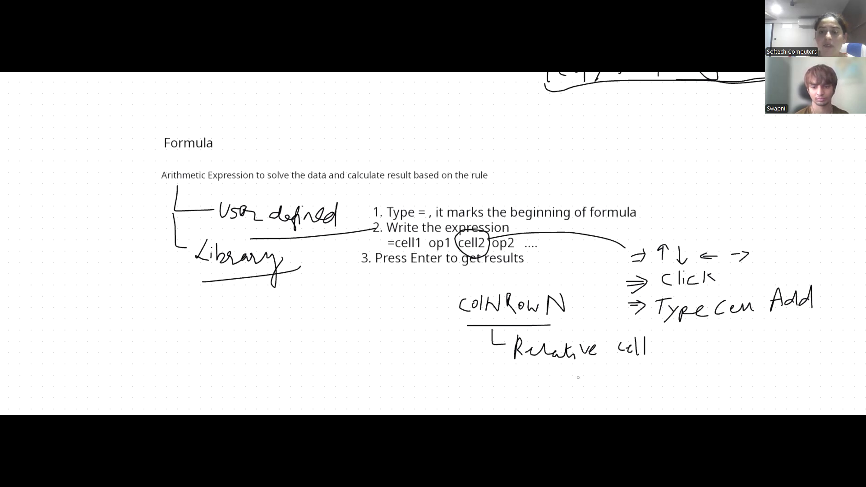
drag(572, 367, 646, 387)
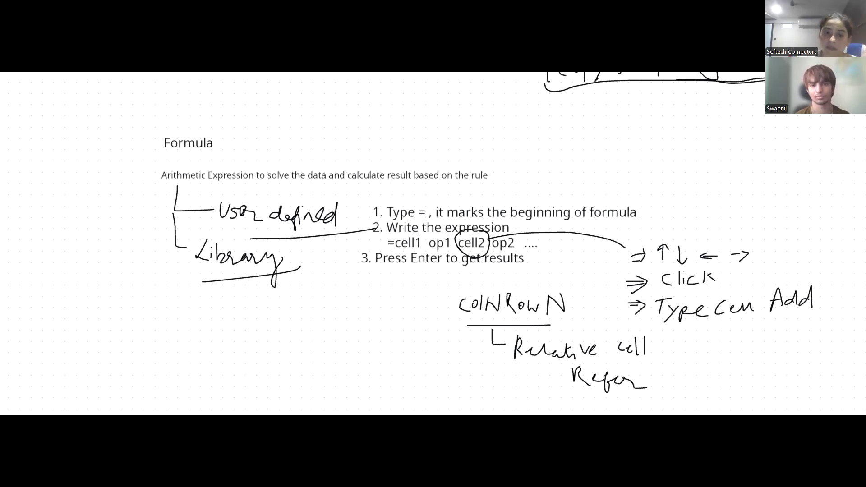
Draw a connector from "ColN RowN" and handwrite "Result updates" at its far end.
drag(456, 305, 378, 319)
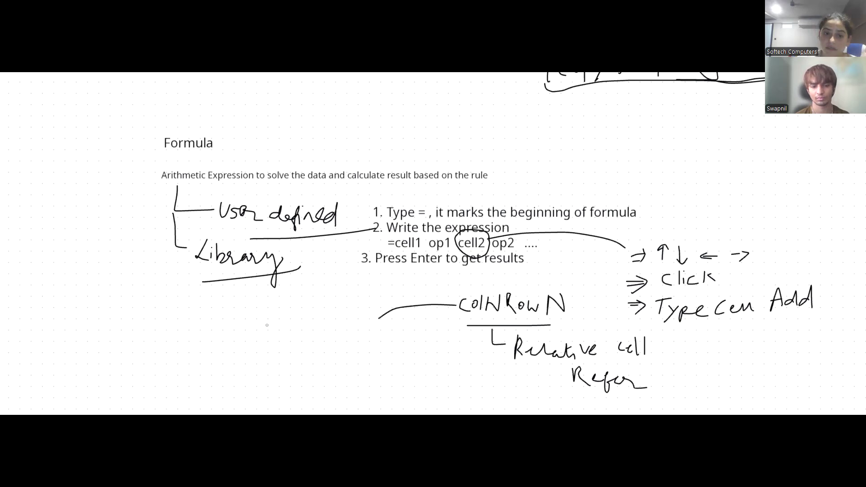
drag(258, 319, 268, 343)
drag(271, 334, 285, 341)
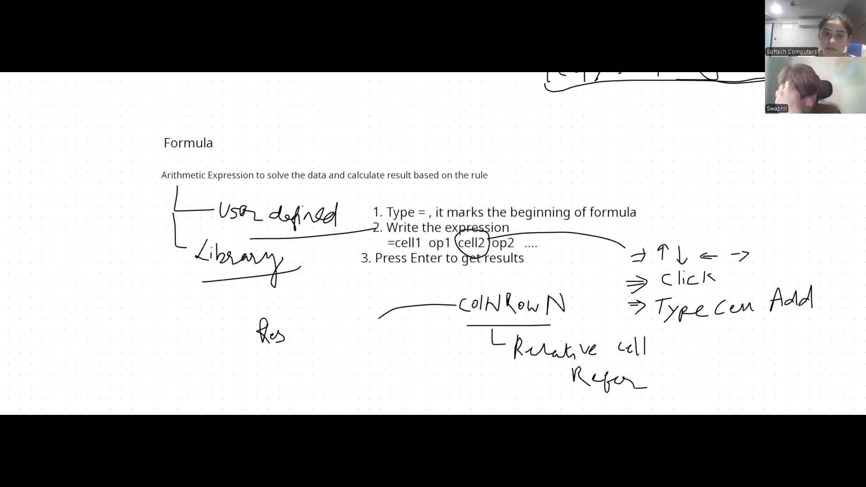
drag(287, 333, 306, 320)
mouse_move(311, 321)
mouse_down()
mouse_move(311, 338)
mouse_move(321, 324)
mouse_up()
drag(334, 328, 341, 334)
drag(343, 326, 343, 343)
mouse_move(344, 326)
mouse_down()
mouse_move(345, 334)
mouse_move(361, 319)
mouse_up()
drag(363, 329, 405, 335)
Complete the relative reference note with a second handwritten line, "as data update".
drag(274, 357, 272, 364)
drag(293, 356, 311, 359)
drag(318, 346, 339, 355)
drag(354, 346, 364, 345)
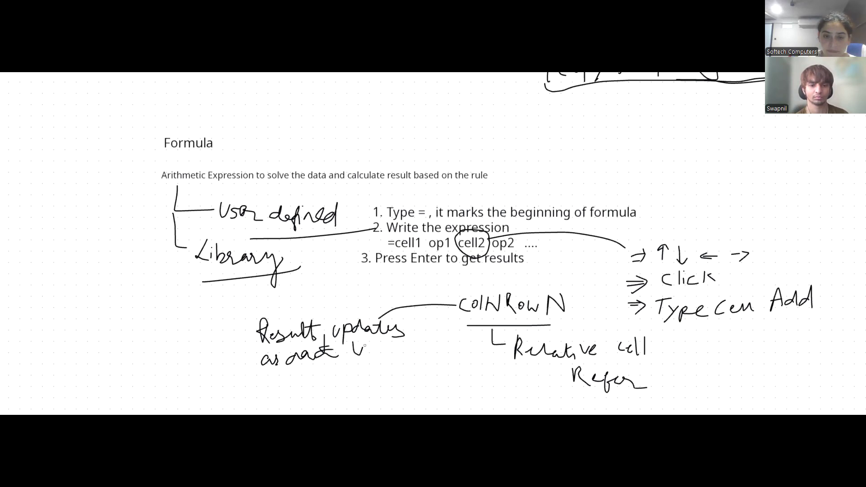
drag(365, 342, 367, 362)
drag(382, 346, 381, 355)
drag(386, 344, 403, 342)
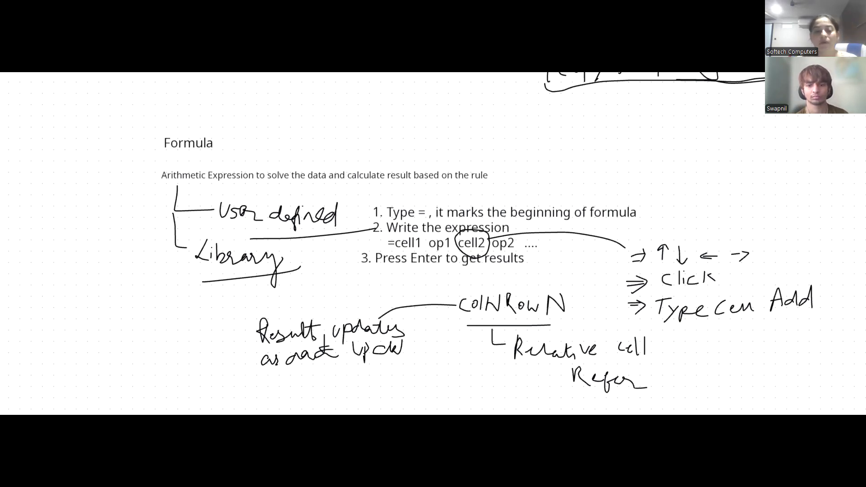
drag(401, 339, 411, 351)
drag(385, 366, 484, 346)
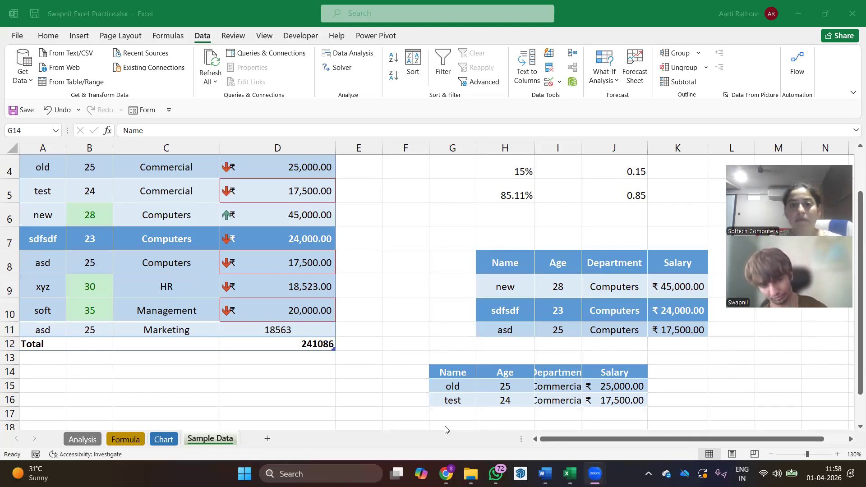
Switch to Excel and add a "Bonus" column header in E1 of the Sample Data sheet.
scroll(334, 235, up, 1)
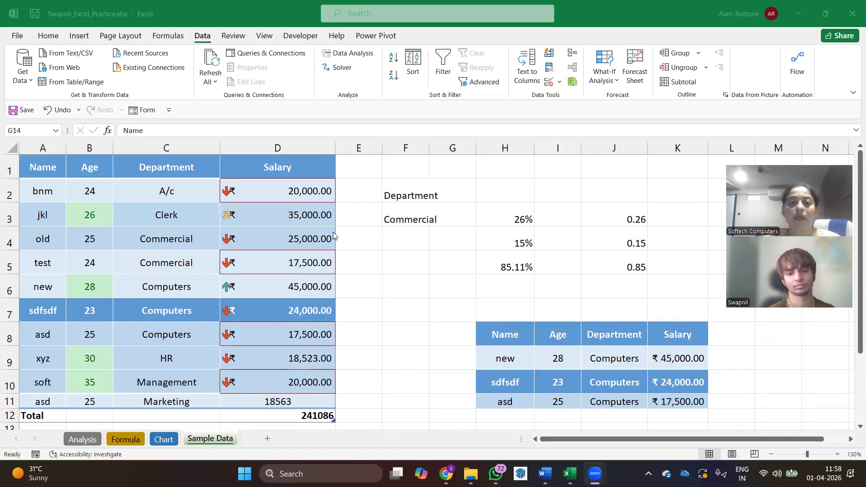
double_click(358, 172)
scroll(353, 192, up, 1)
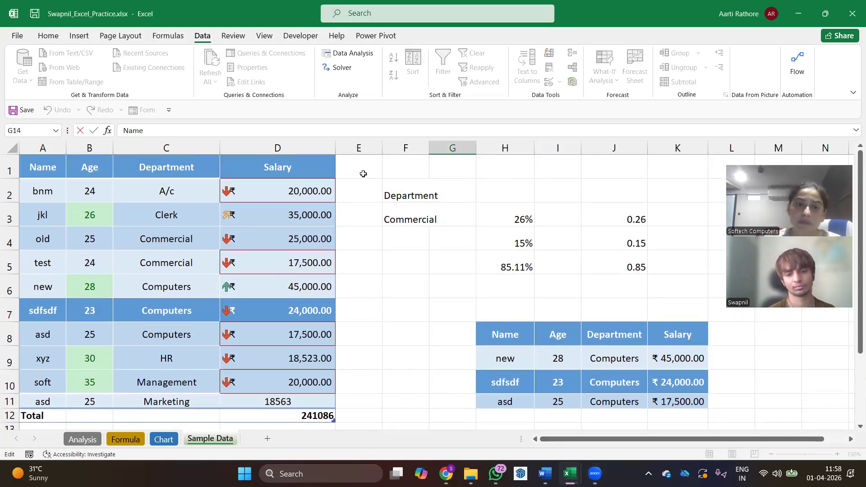
click(363, 173)
text(Bonus)
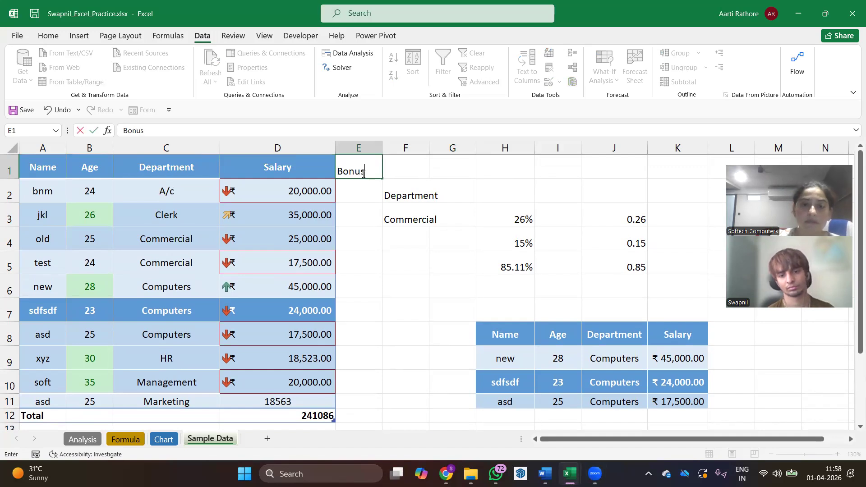
key(Return)
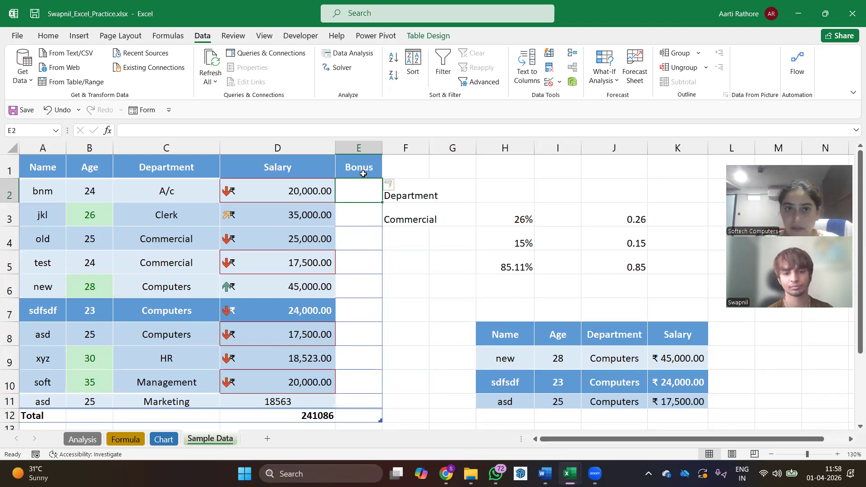
text(=[@Salary])
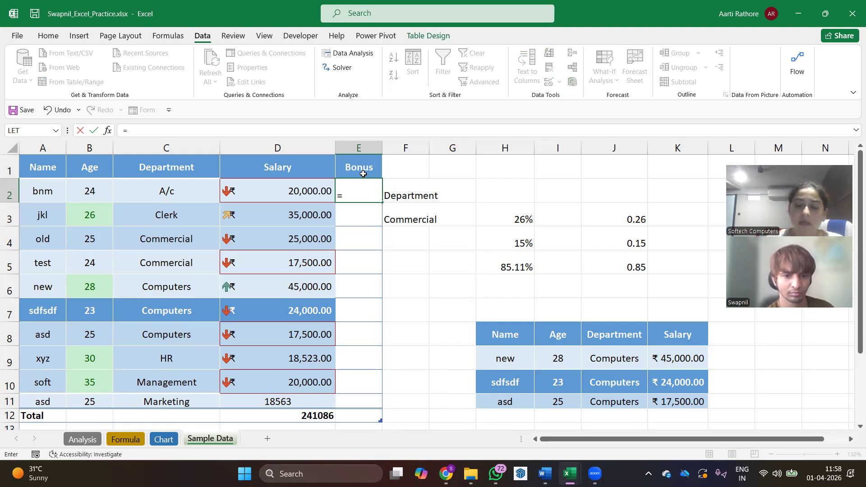
key(Left)
text(*20/100)
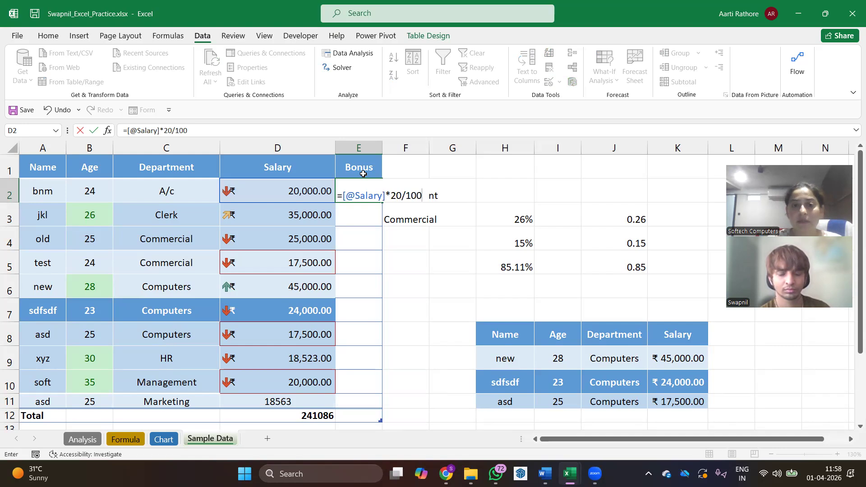
key(Return)
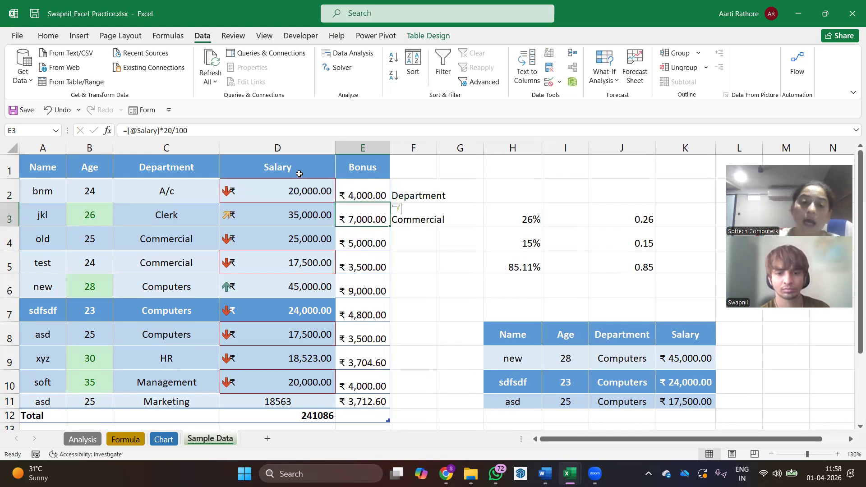
Clear the bonus values in E3:E11, then fill E2's formula down to E11 and check the formulas in E3 and E2.
drag(372, 225, 371, 397)
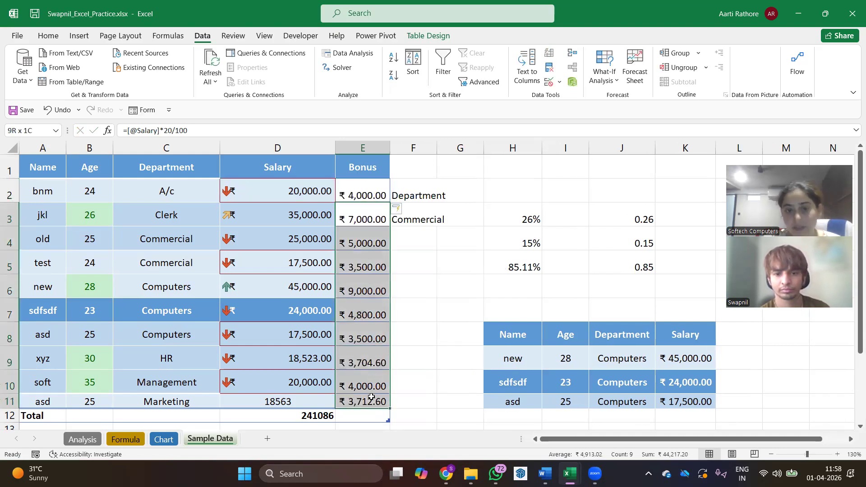
key(Delete)
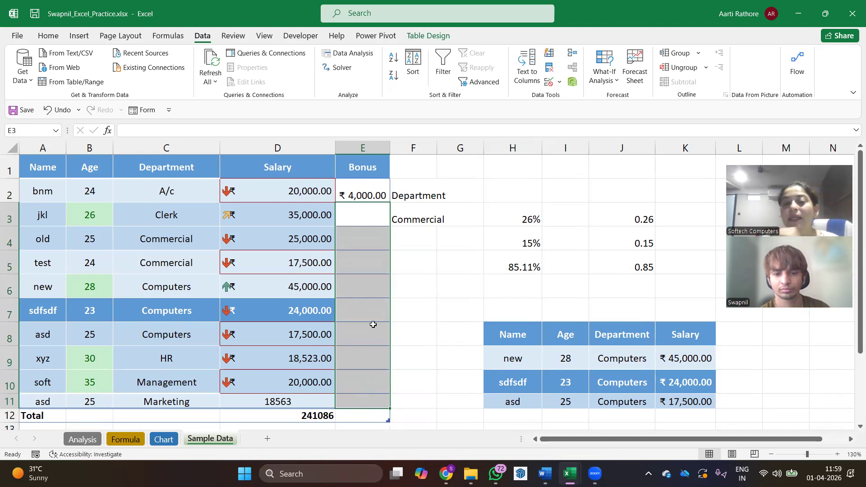
click(352, 188)
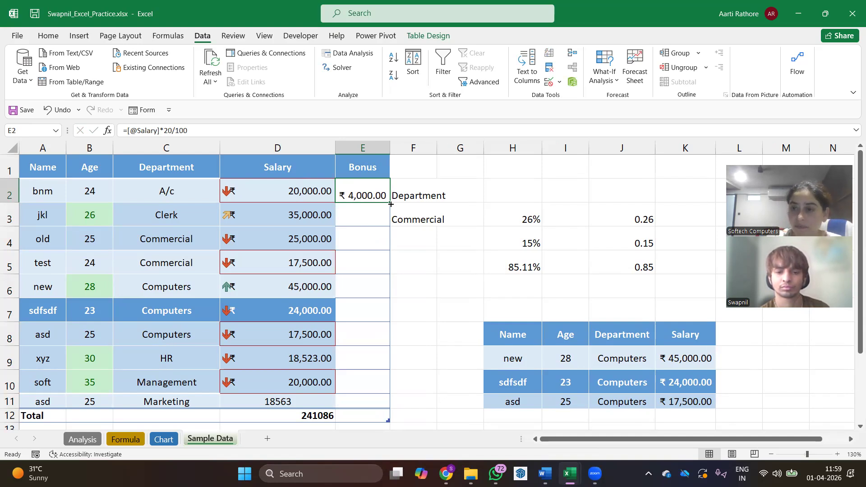
drag(391, 204, 397, 404)
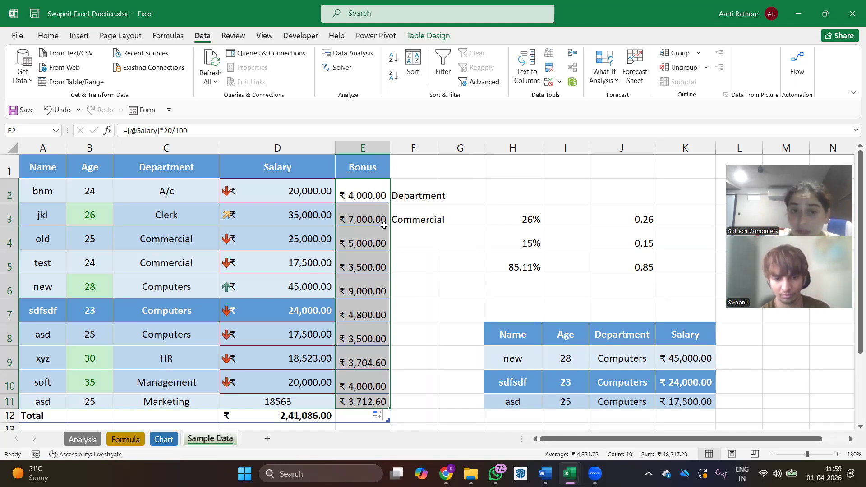
click(372, 216)
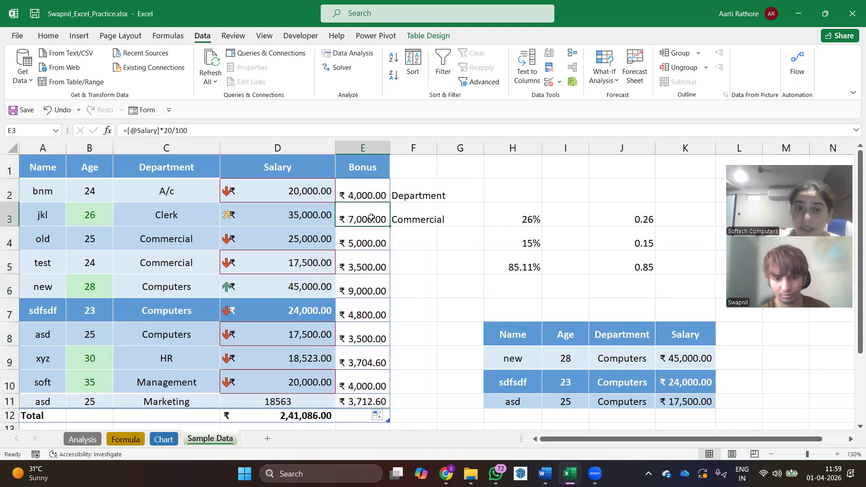
click(373, 192)
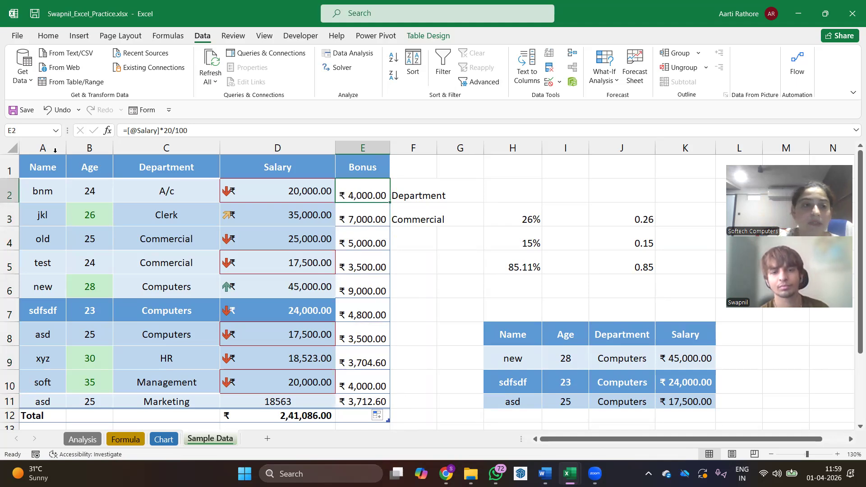
drag(43, 167, 382, 415)
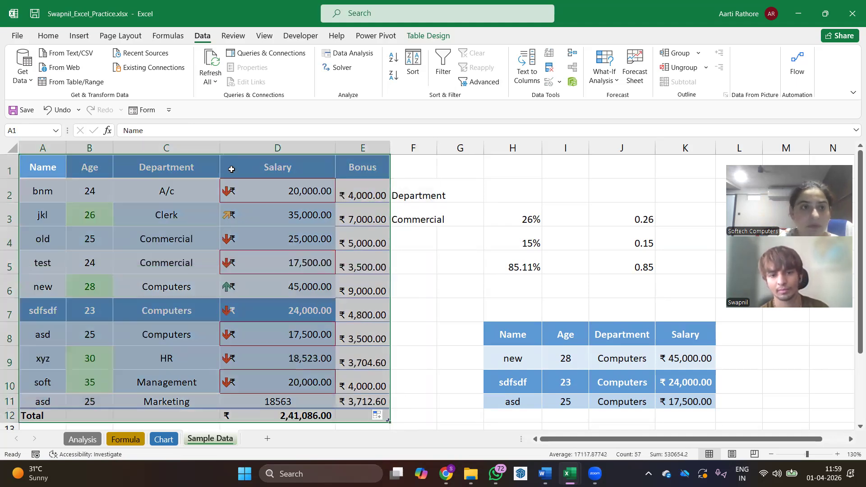
click(78, 83)
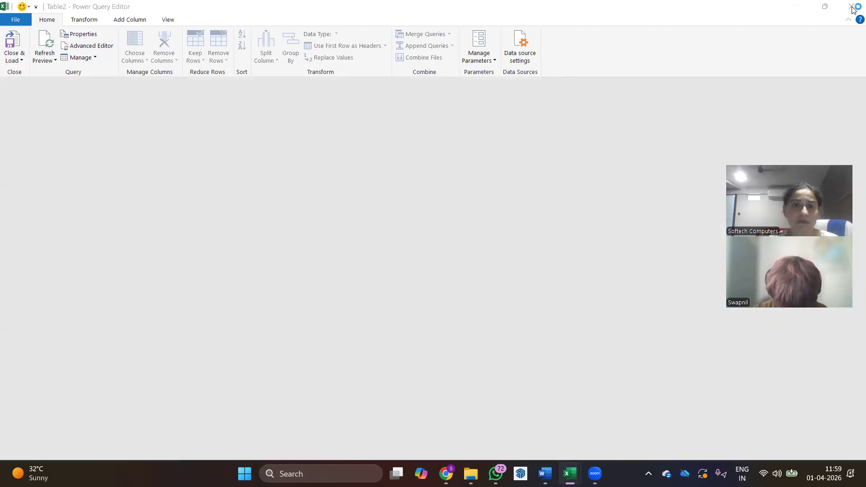
click(841, 11)
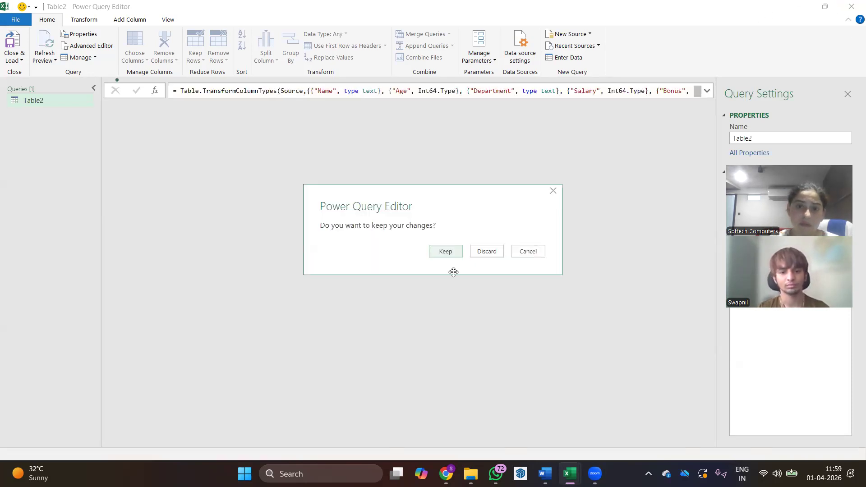
click(531, 253)
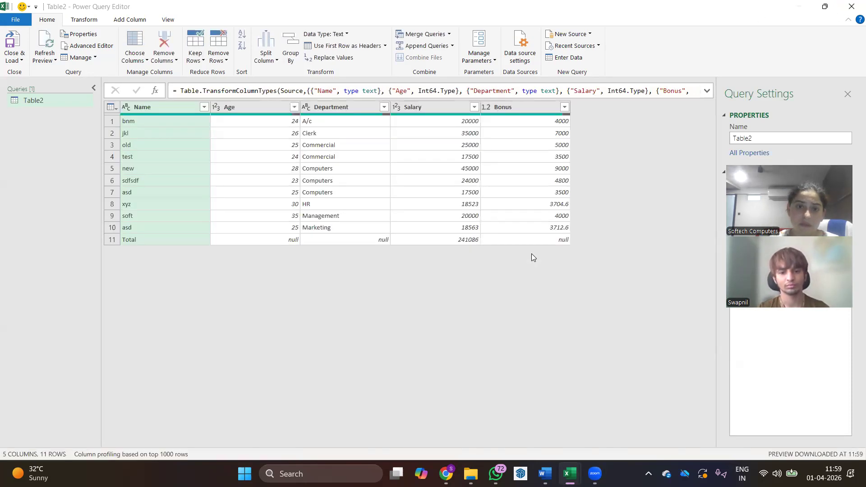
click(852, 6)
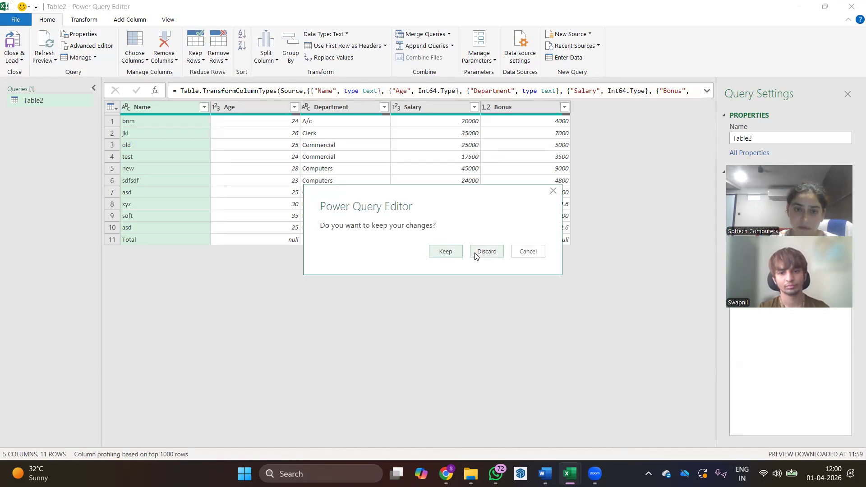
click(478, 252)
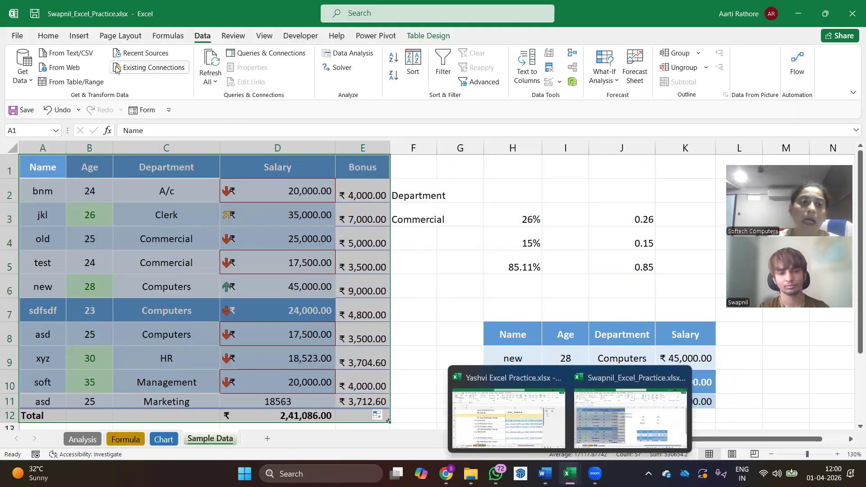
Convert the employee table in A1:E12 to a normal range.
click(394, 37)
click(411, 35)
click(121, 83)
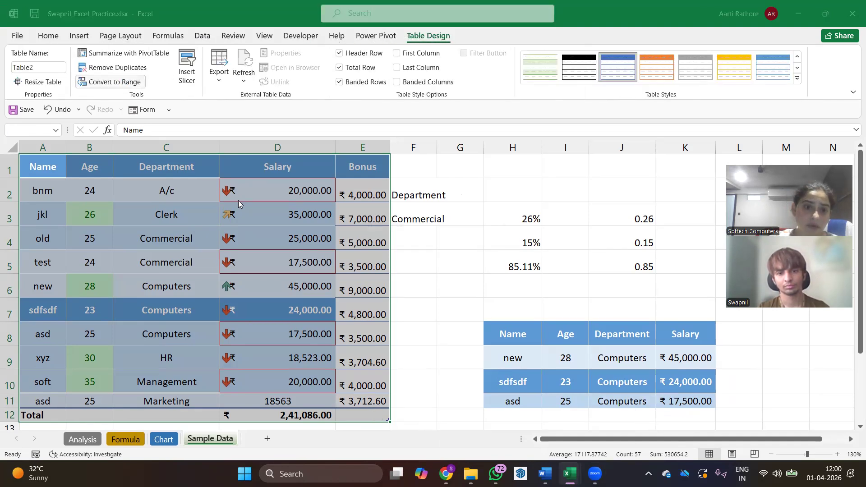
click(412, 265)
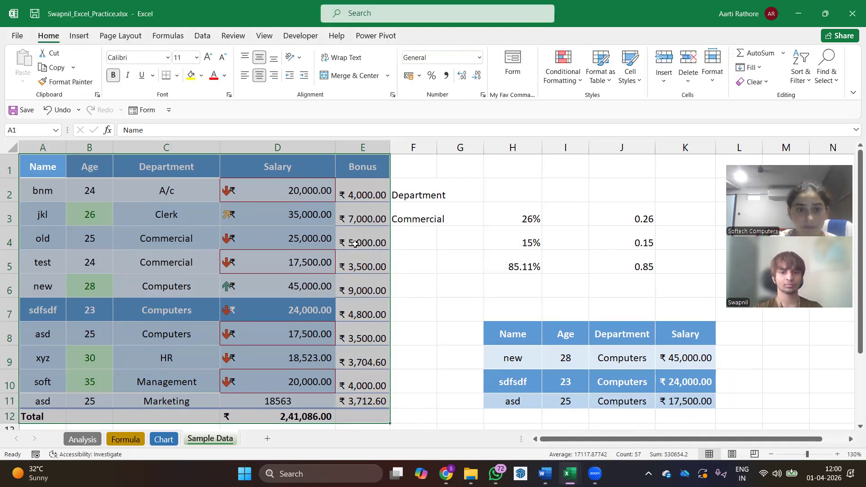
Compare the salary cell references in the bonus formulas of E2 and E3.
click(361, 216)
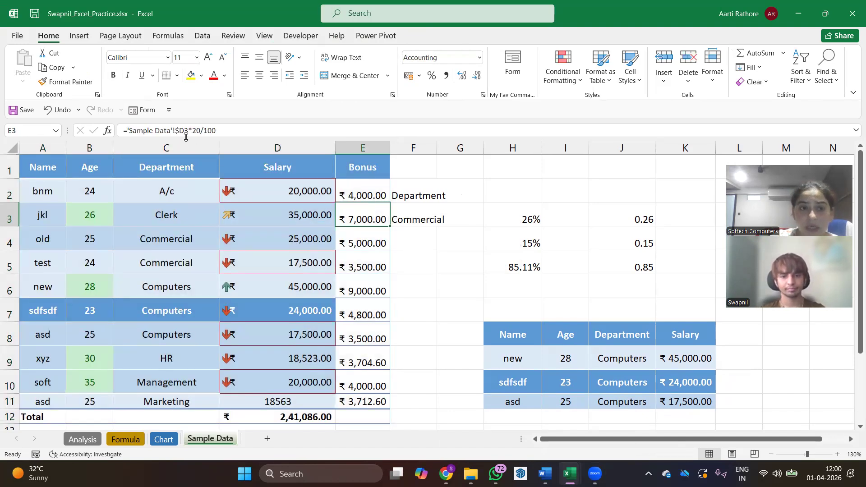
click(357, 195)
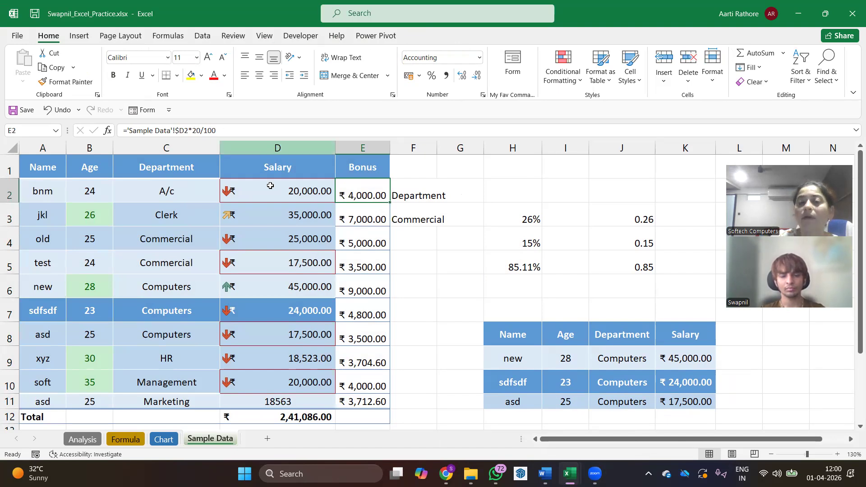
click(356, 220)
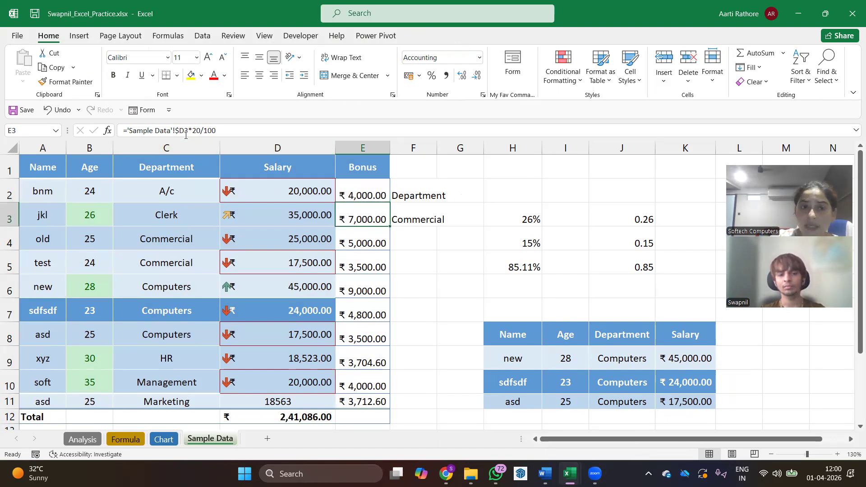